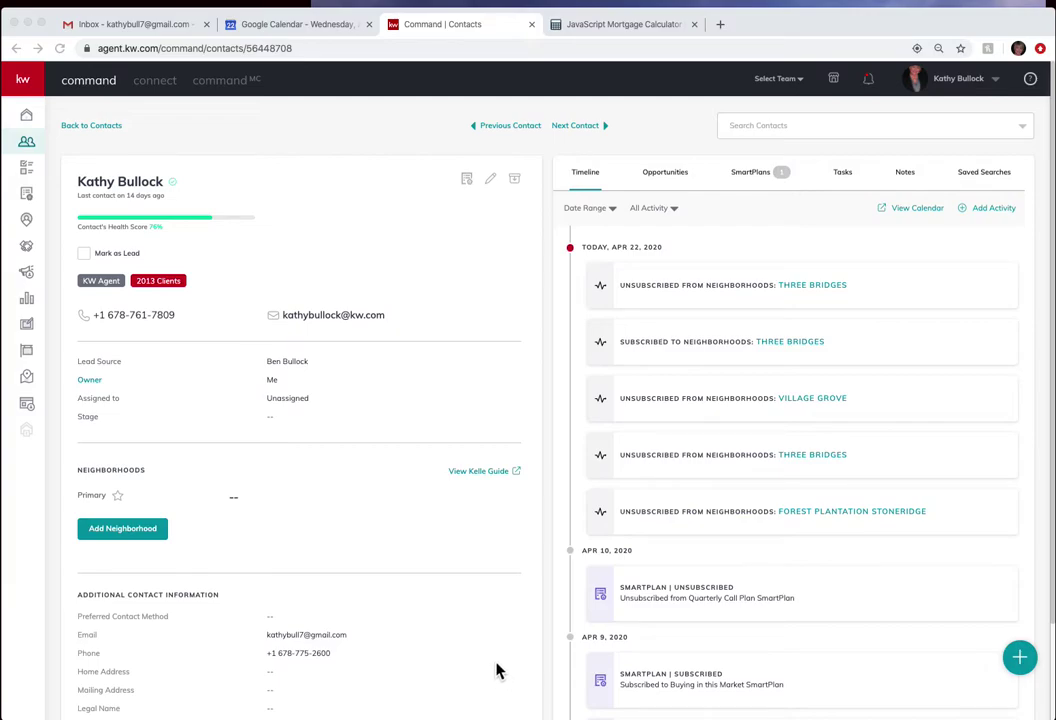
Open the Consumer area showing the Landing Pages list.
left_click(34, 415)
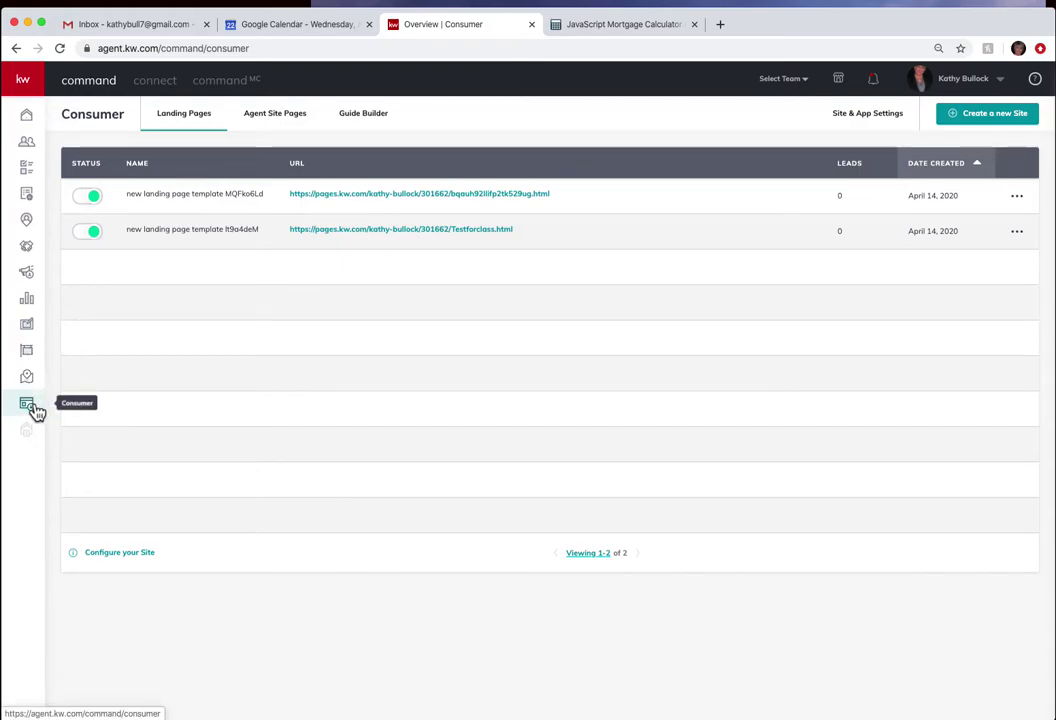
left_click(31, 410)
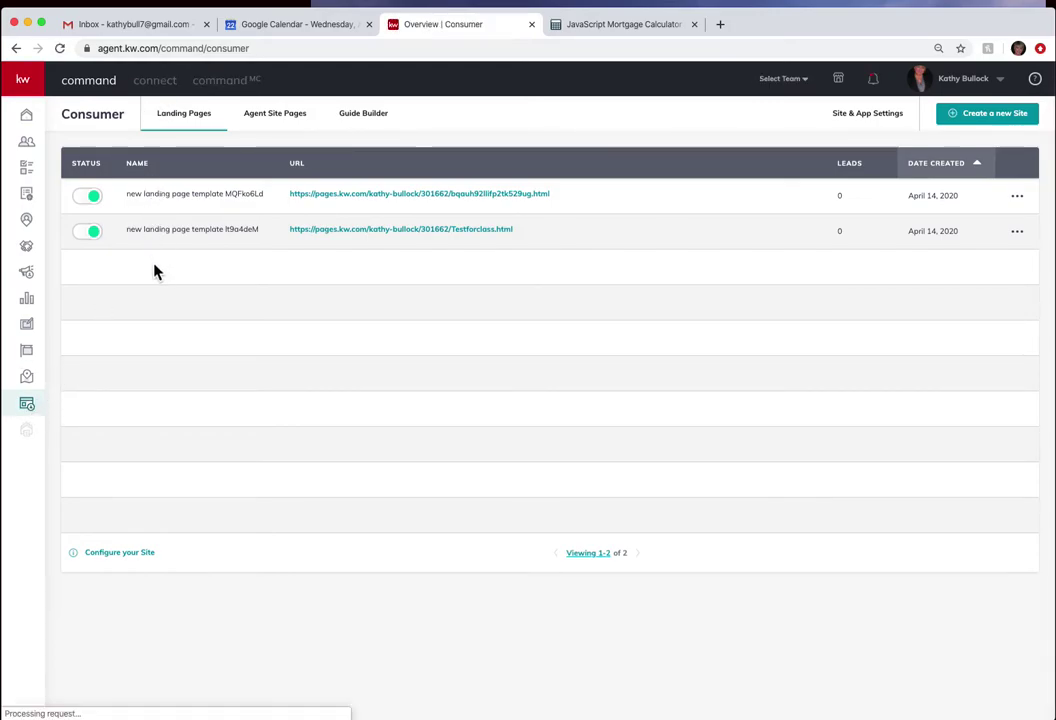
From Agent Site Pages, create an On My Agent Site page and open it in the editor.
left_click(299, 122)
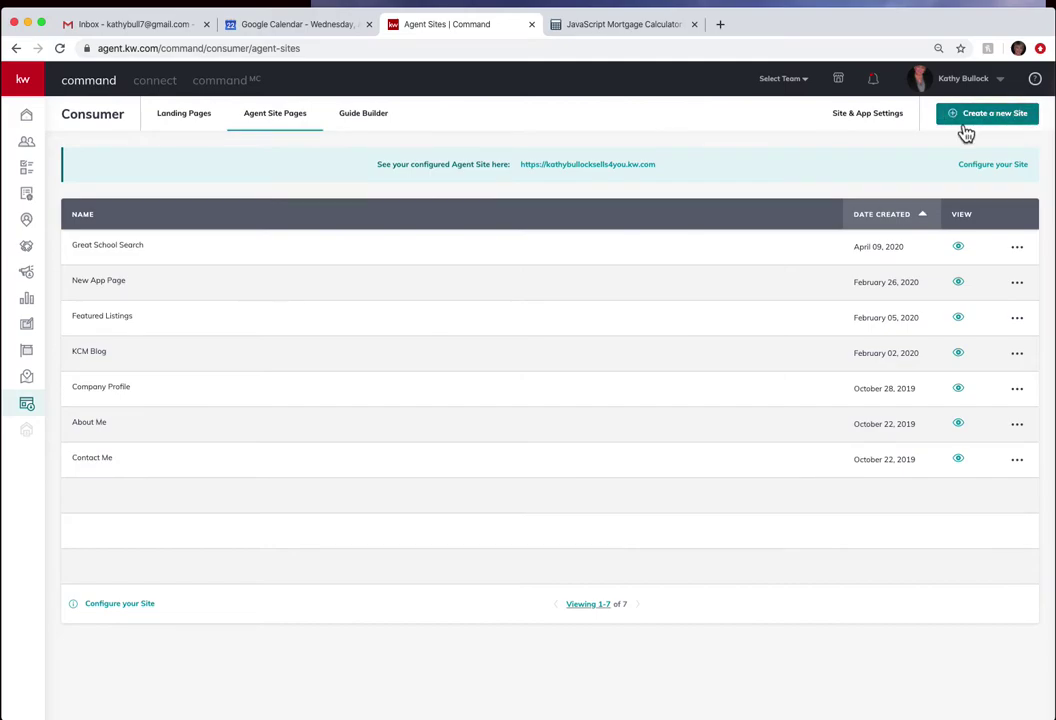
left_click(1010, 117)
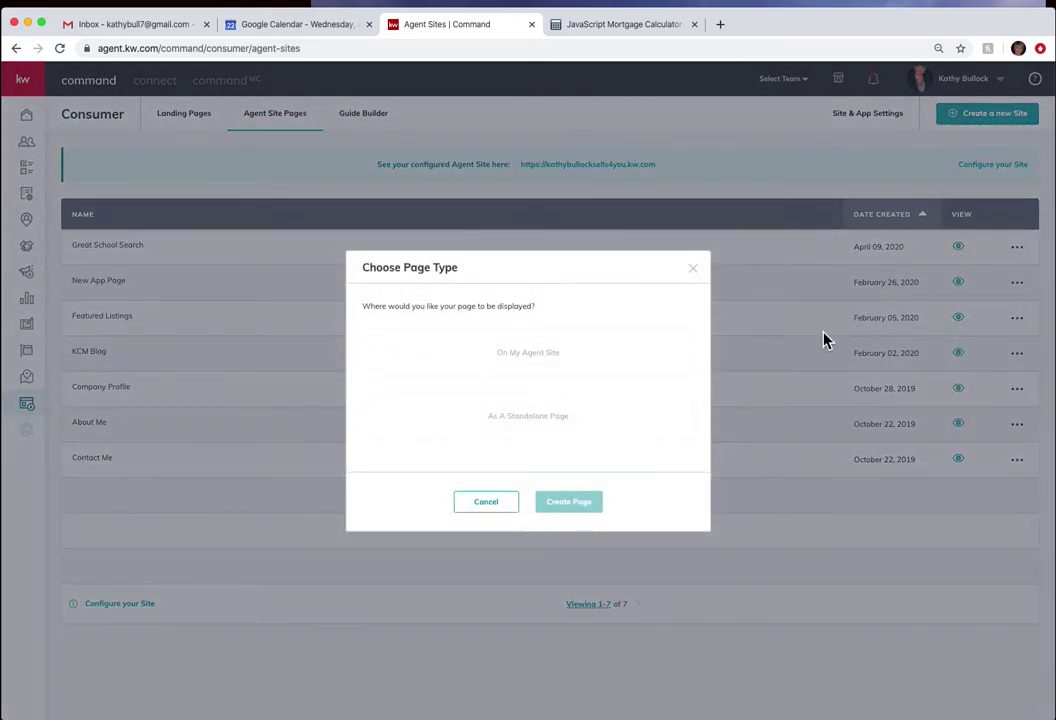
left_click(537, 358)
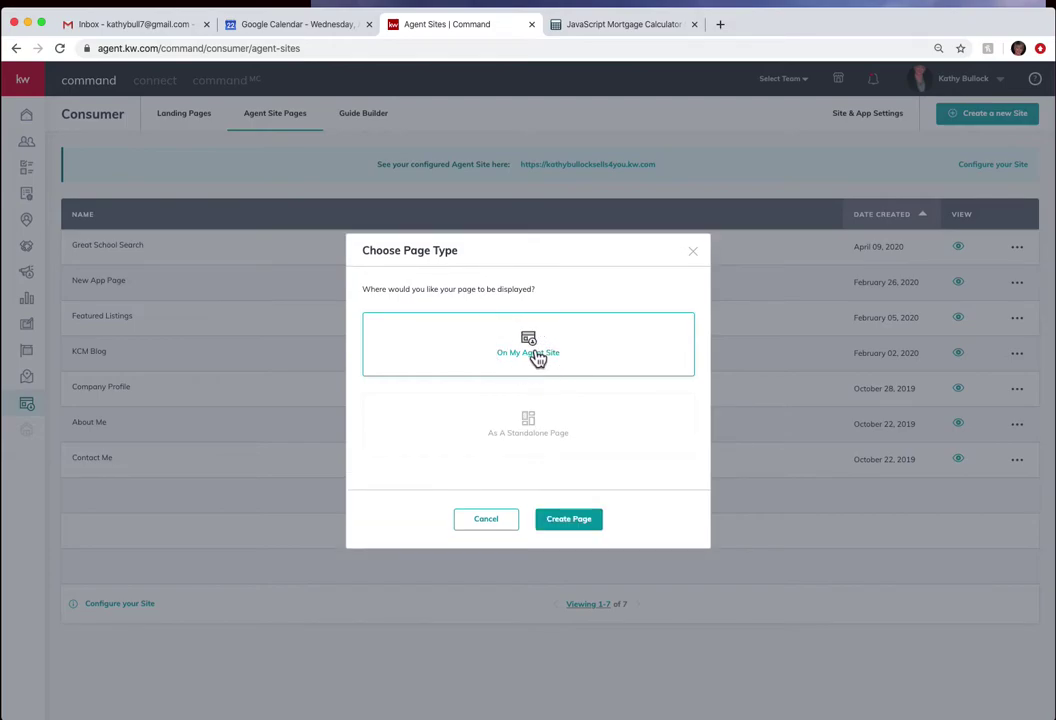
left_click(580, 526)
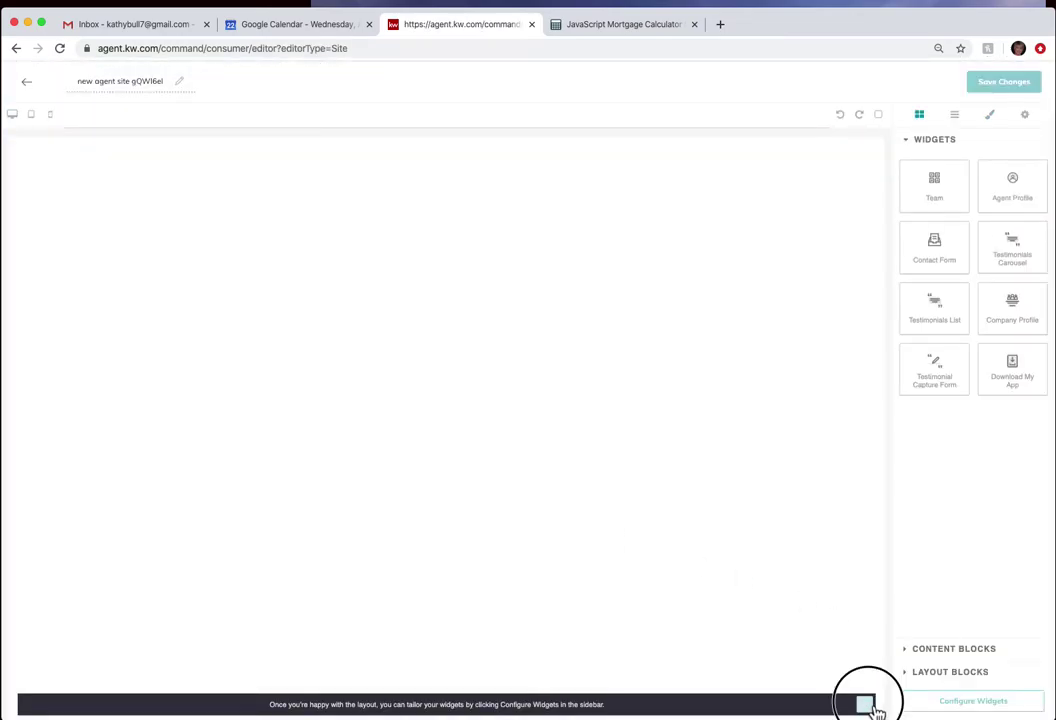
Dismiss the tip banner and rename the page to 'Mortgage Calculator'.
left_click(865, 704)
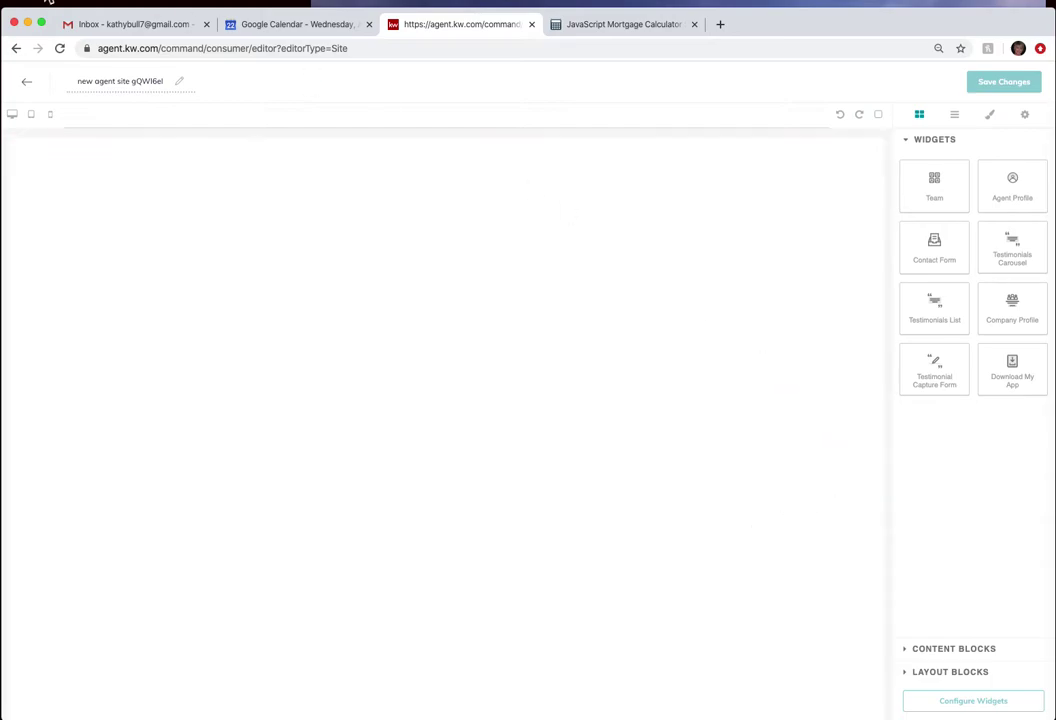
triple_click(168, 84)
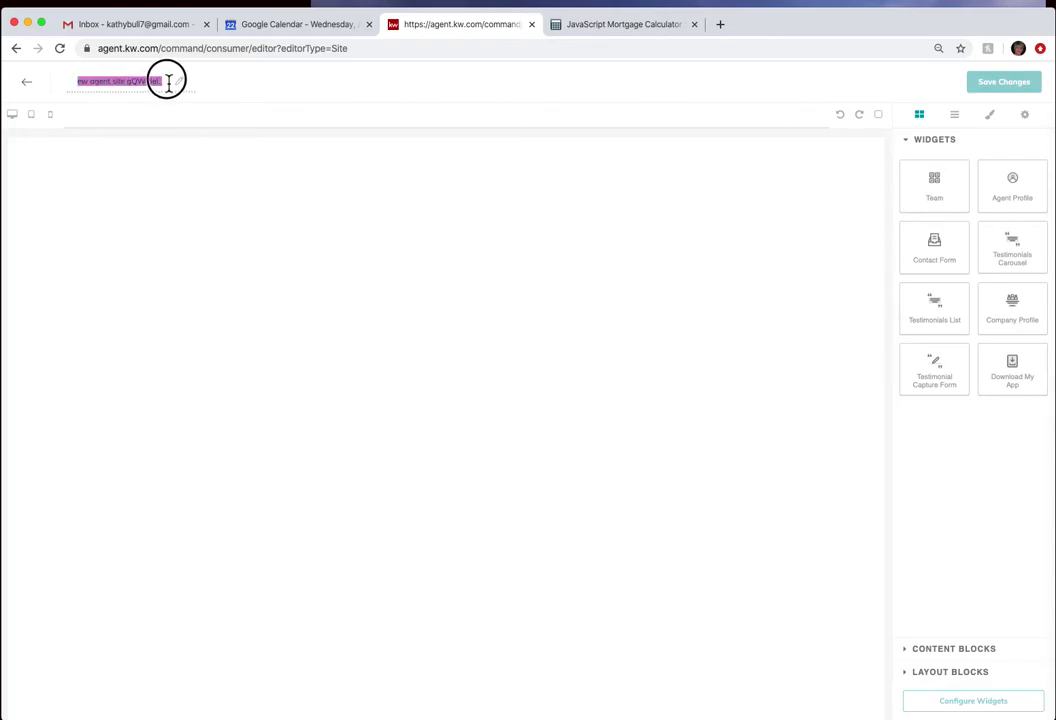
type("Mortgage Calculator")
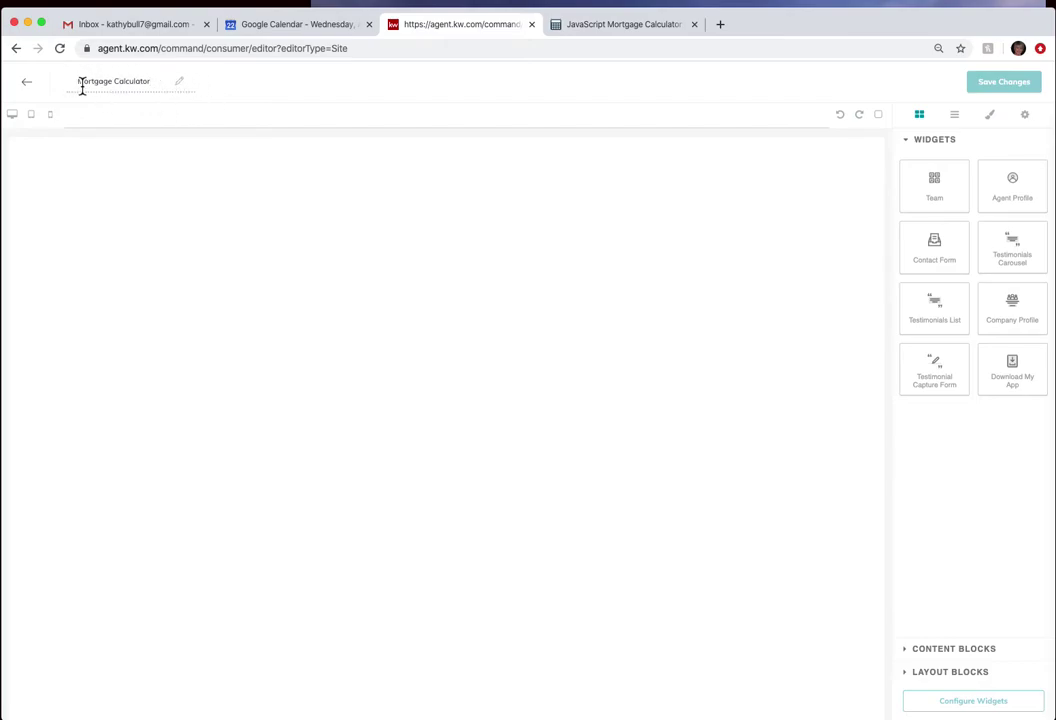
Place a 1/3 Section at the top of the canvas and drop a Text block into it.
left_click(198, 236)
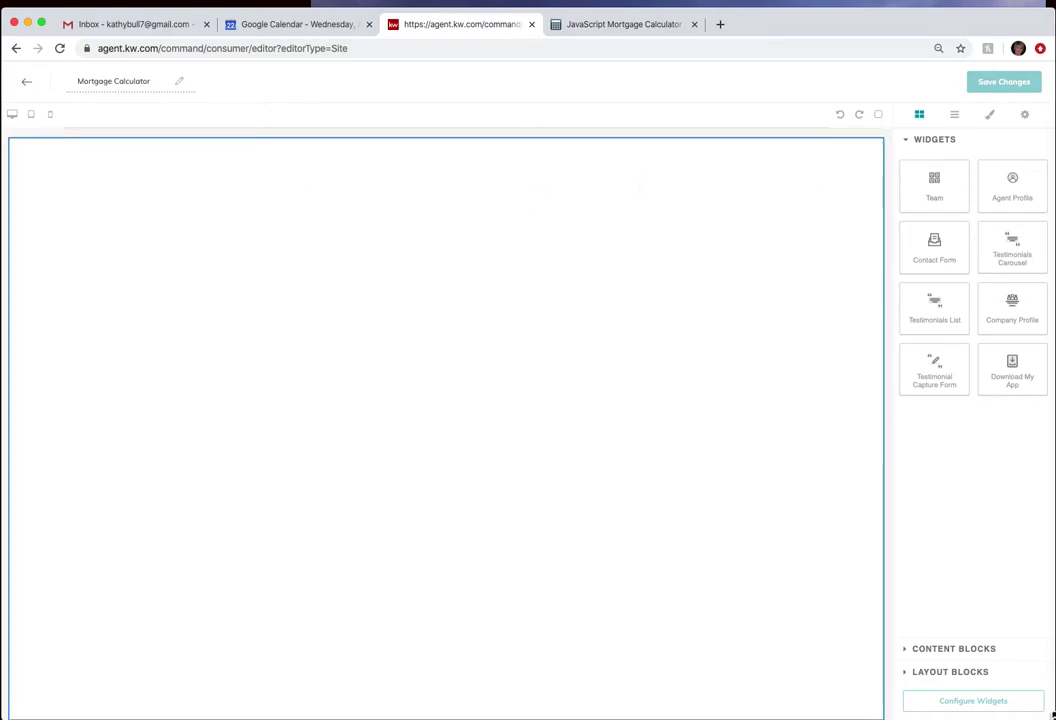
left_click(979, 676)
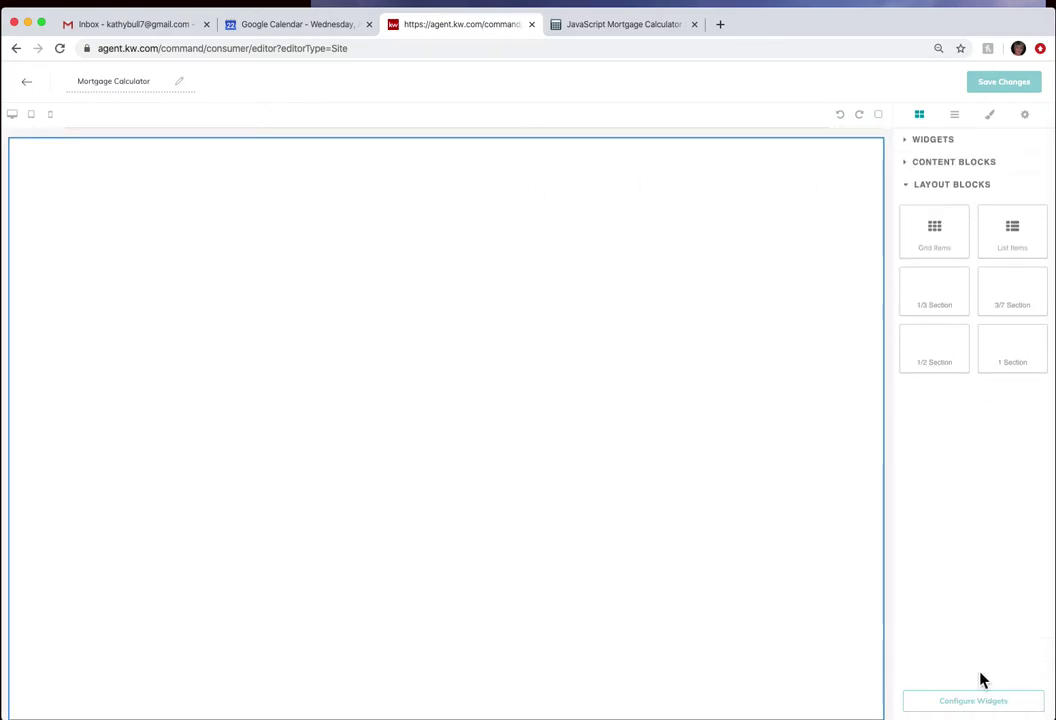
left_click(986, 164)
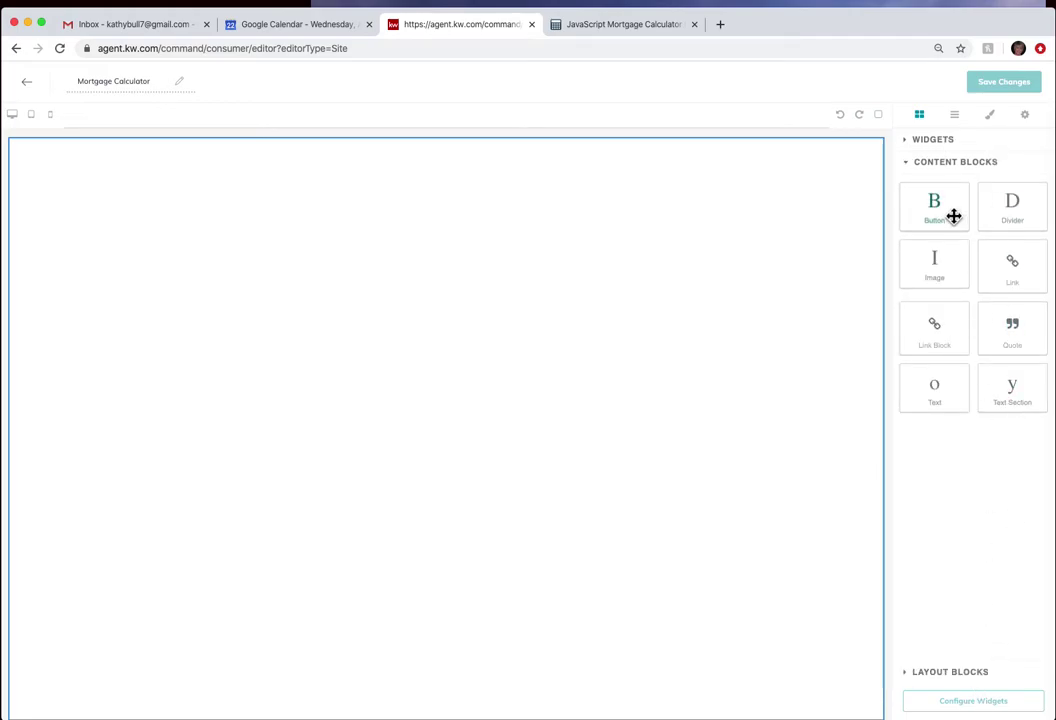
left_click(980, 676)
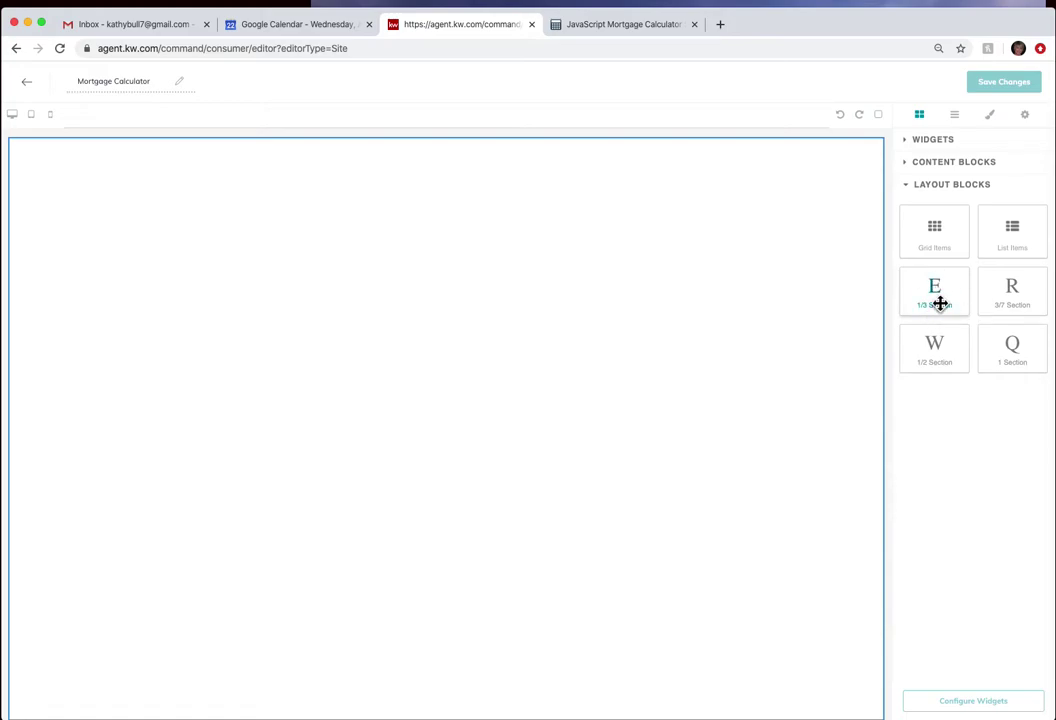
left_click_drag(939, 290, 439, 163)
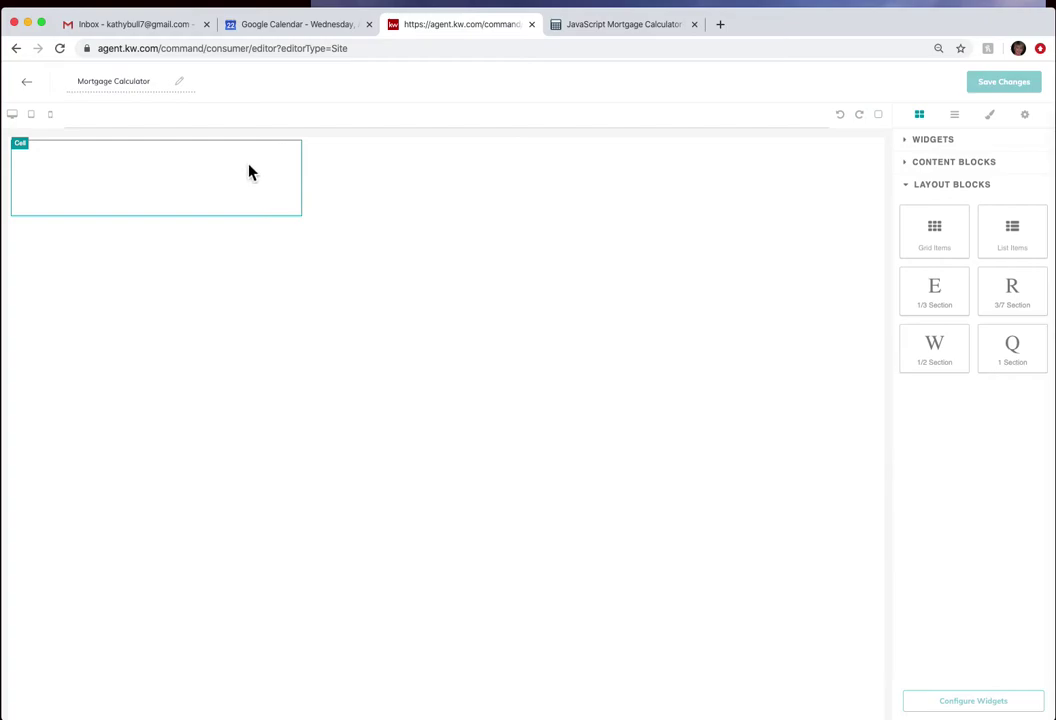
left_click(935, 165)
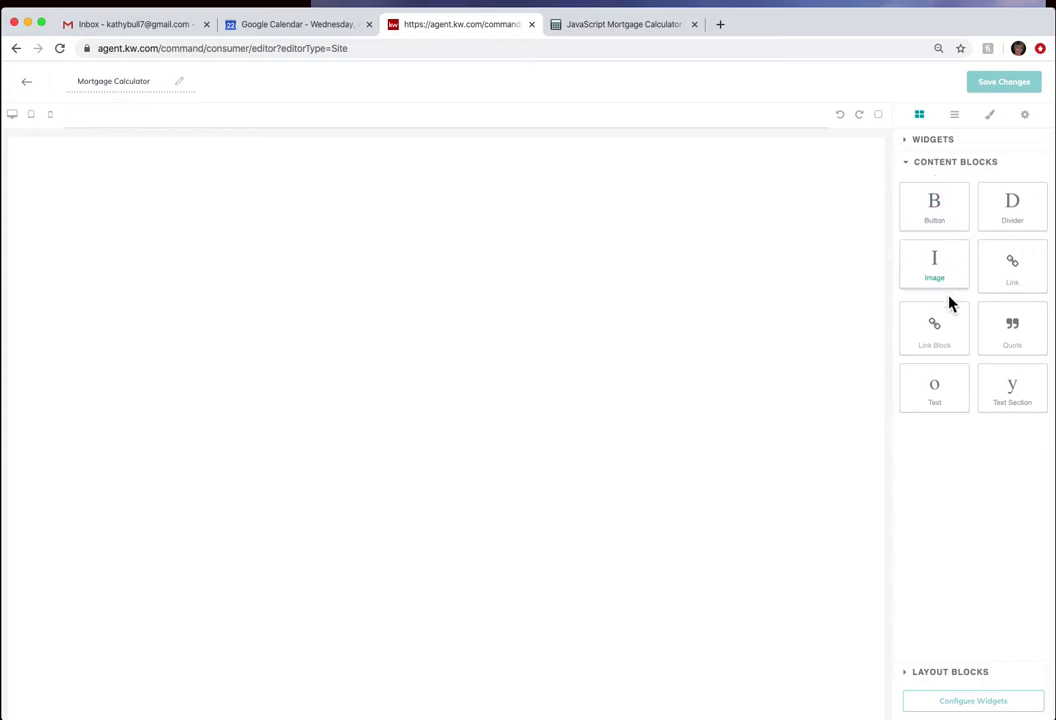
left_click_drag(941, 397, 422, 177)
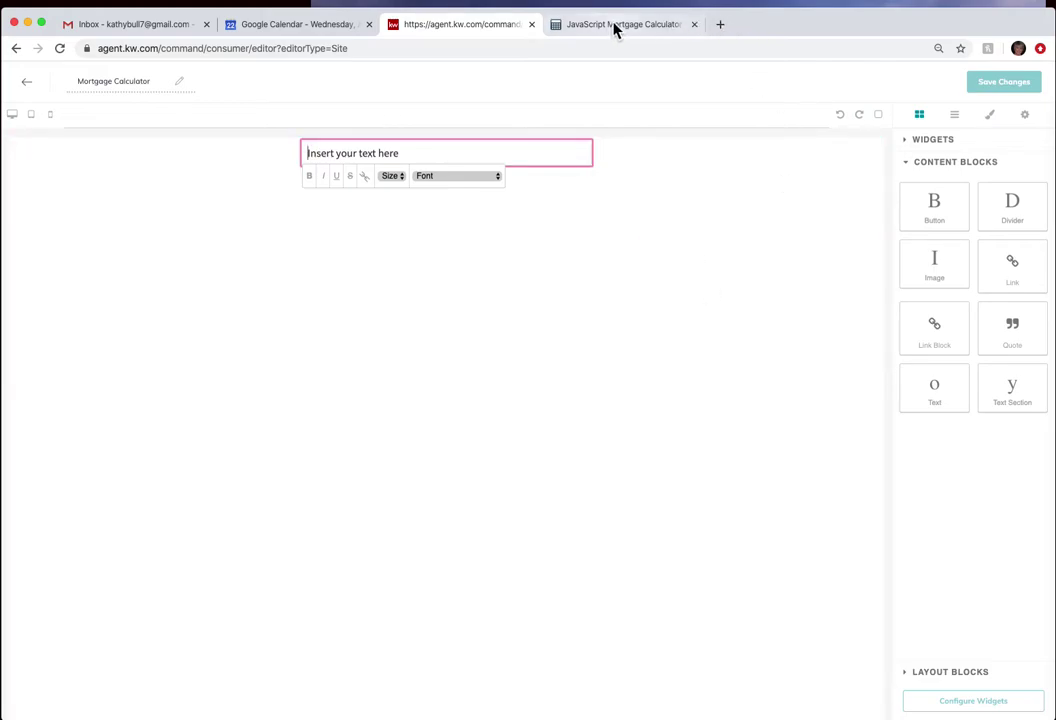
Open MortgageCalculator.org's full-page calculator embed code page from its free tools.
left_click(667, 28)
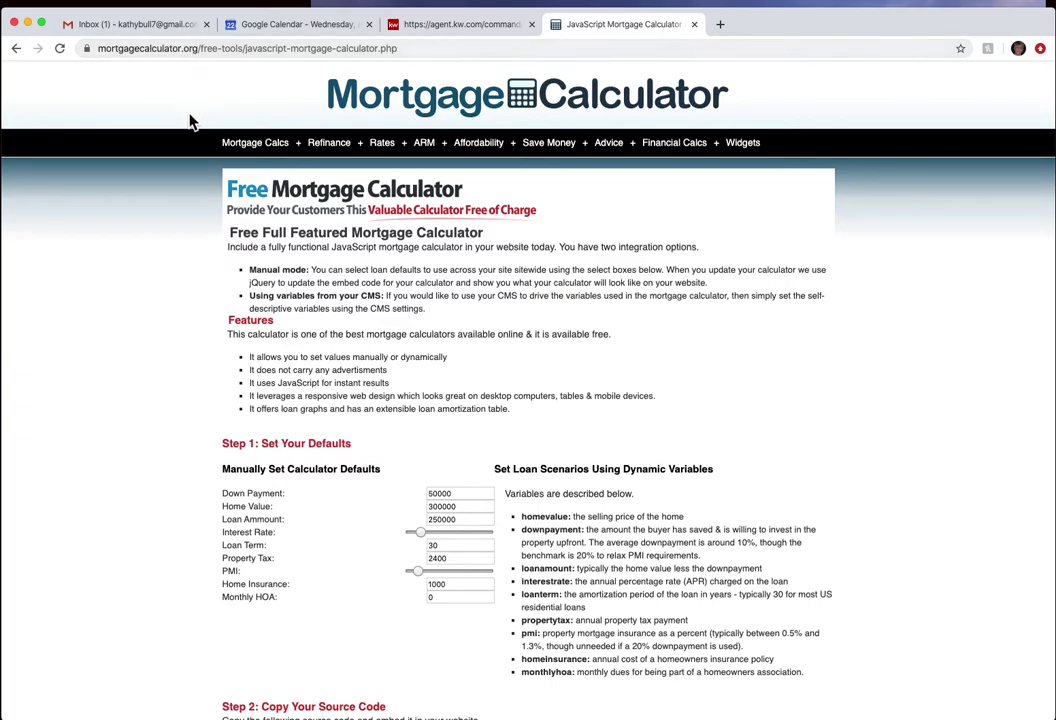
mouse_move(745, 158)
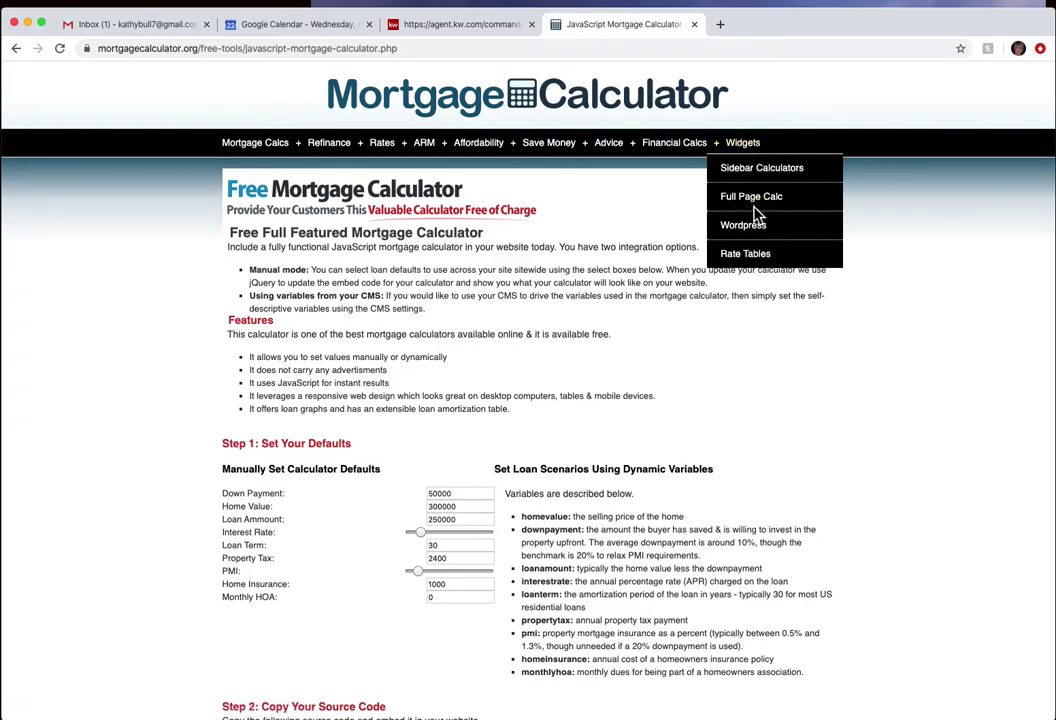
left_click(762, 146)
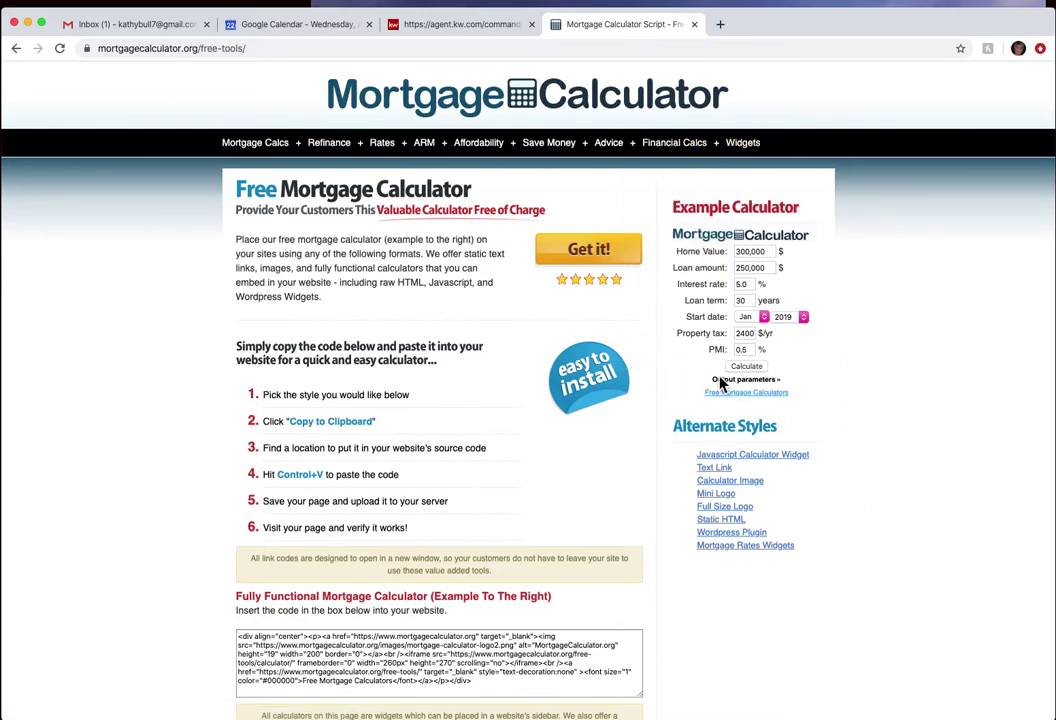
mouse_move(748, 148)
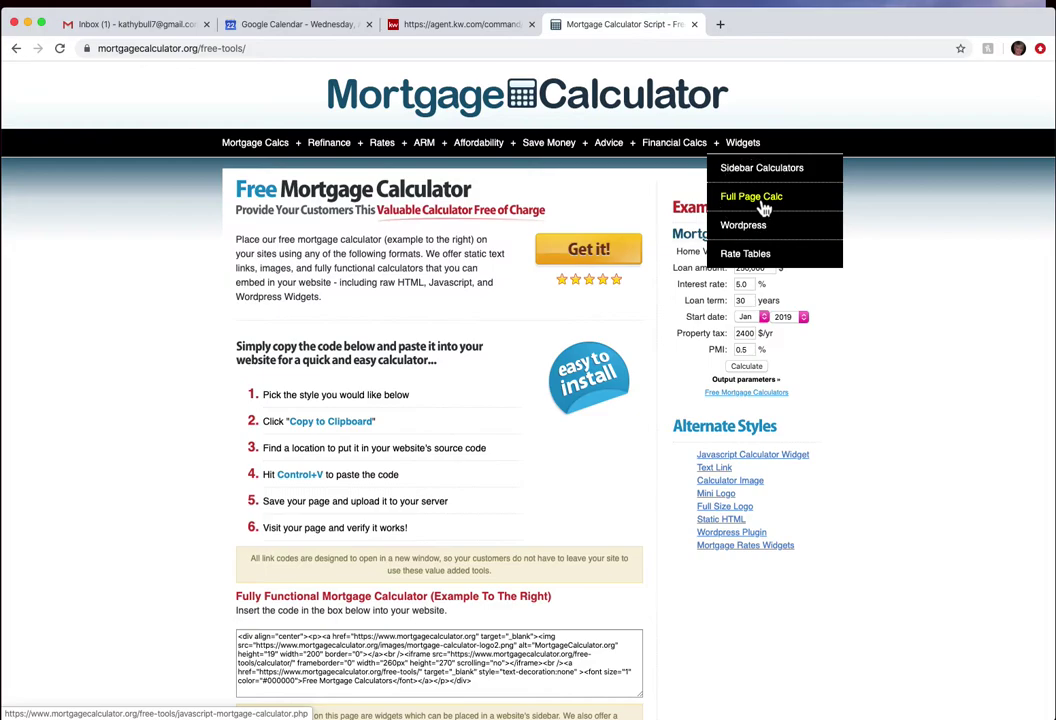
left_click(763, 205)
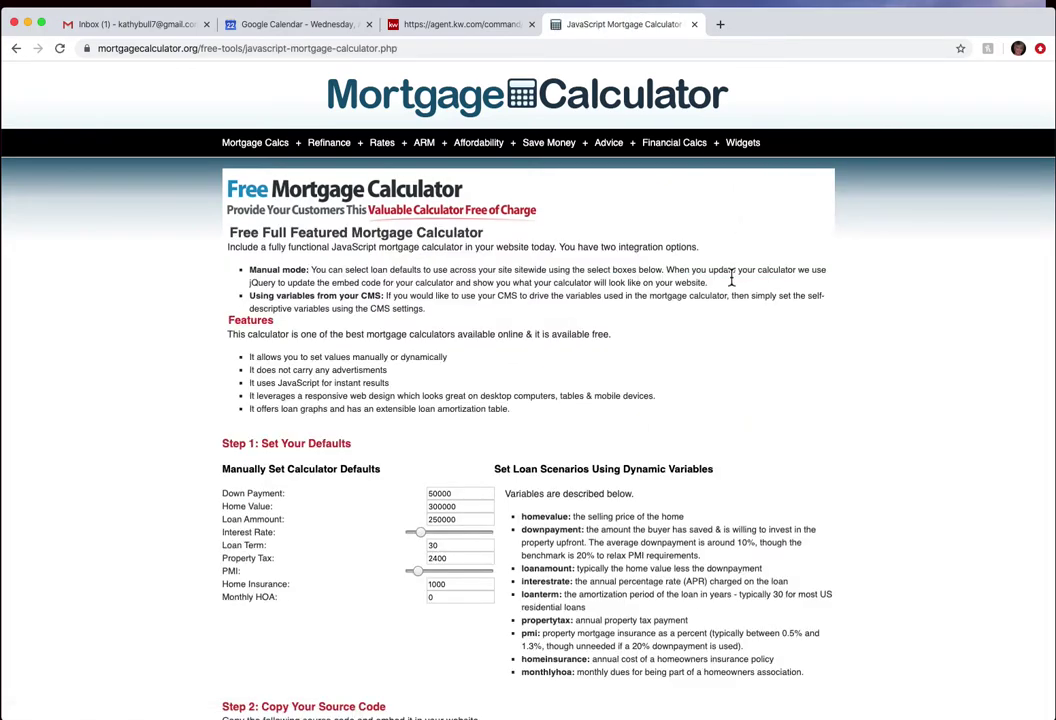
Copy the calculator's embed source code from Step 2 to the clipboard.
scroll(731, 278, "down", 5)
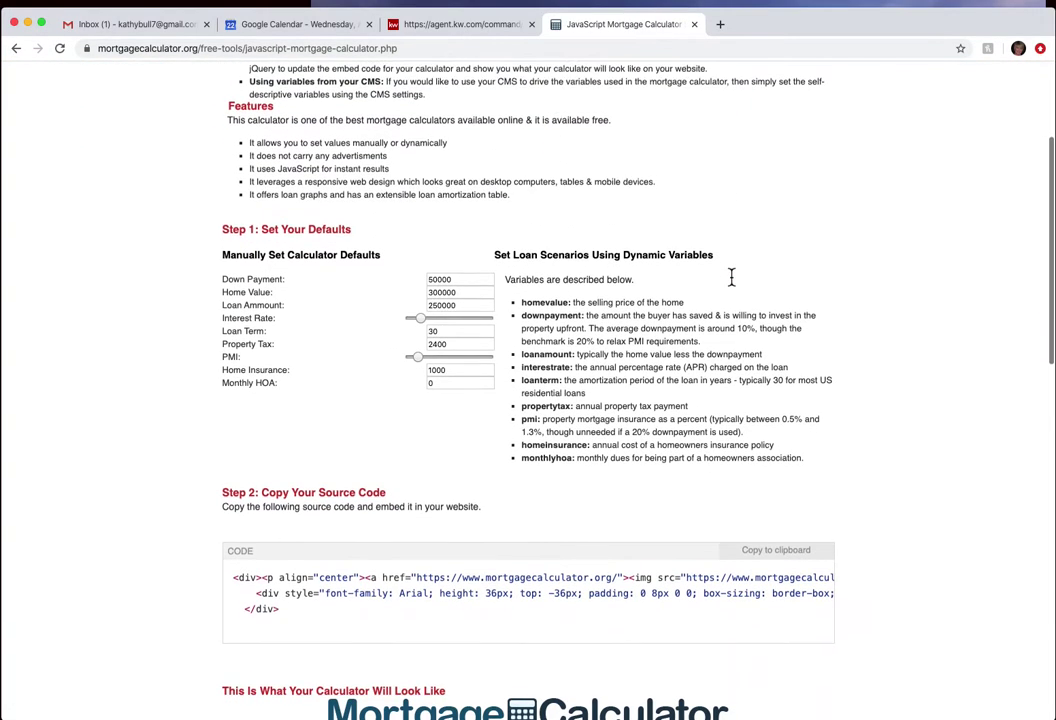
scroll(731, 282, "down", 3)
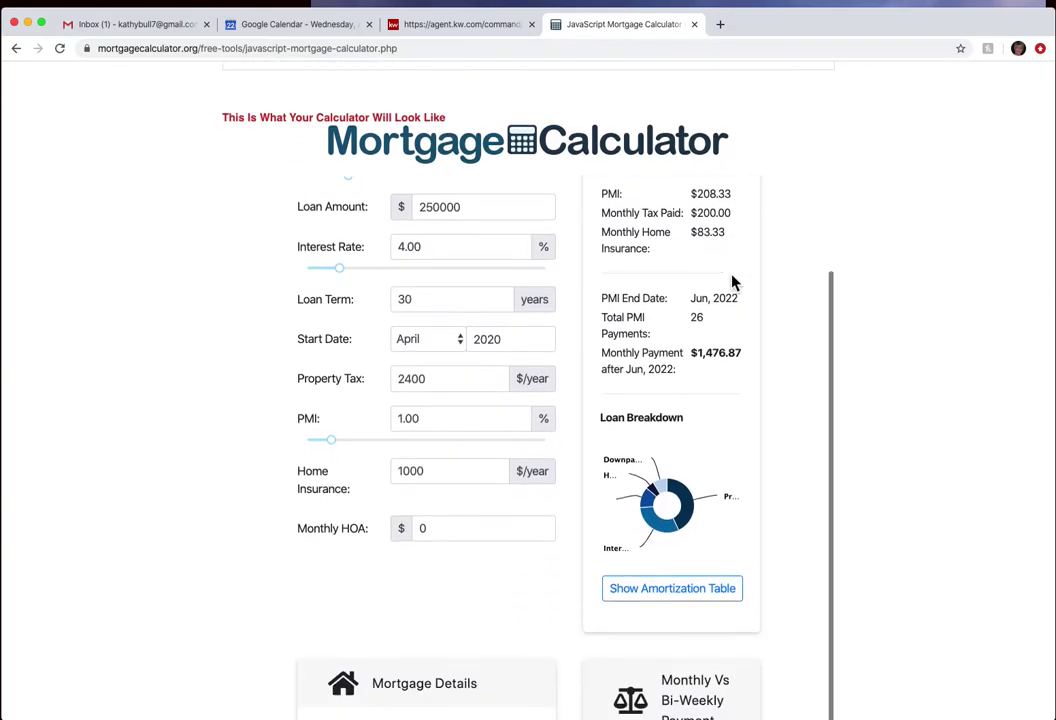
scroll(672, 323, "up", 3)
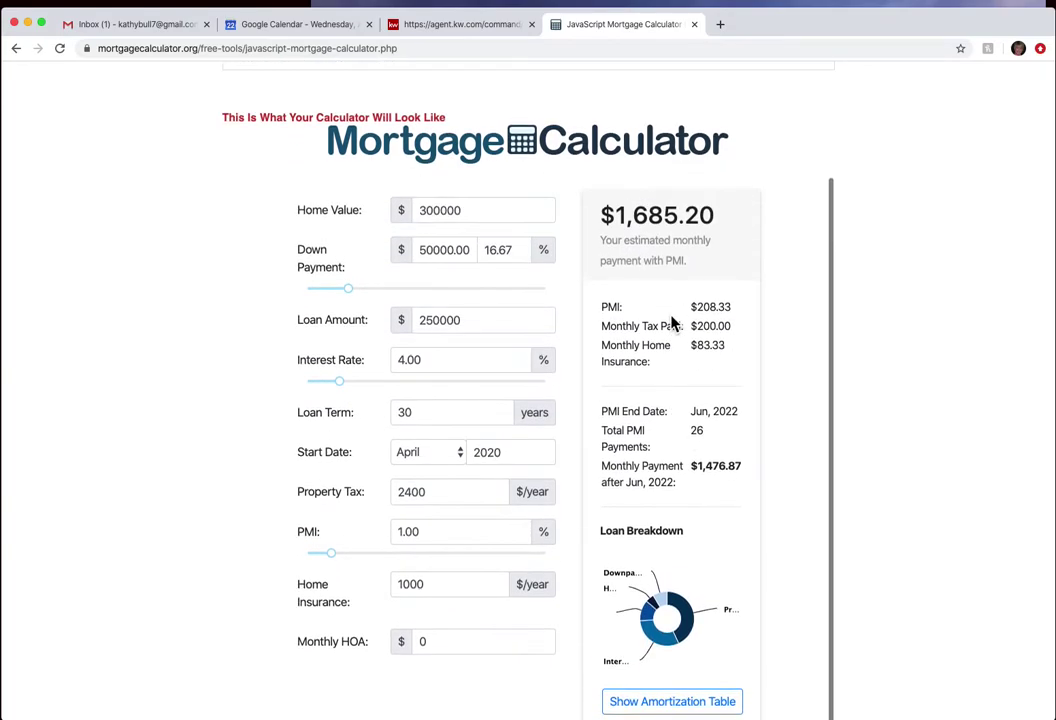
scroll(672, 323, "up", 3)
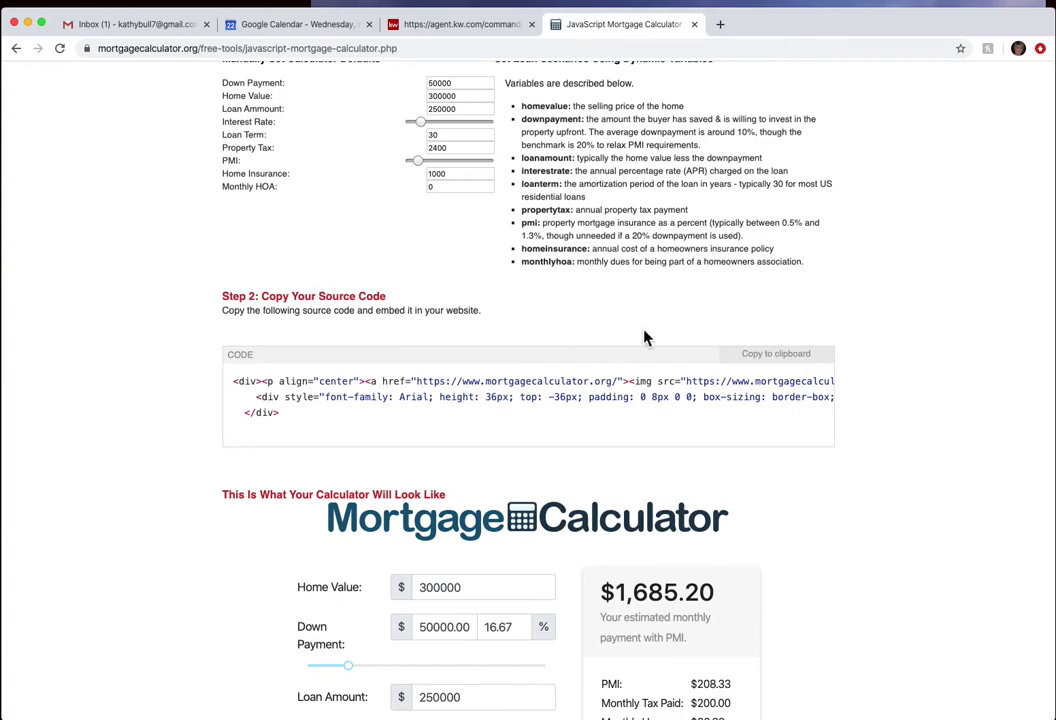
left_click(812, 362)
left_click(761, 366)
Replace the text block's placeholder with the pasted MortgageCalculator.org embed code.
left_click(447, 30)
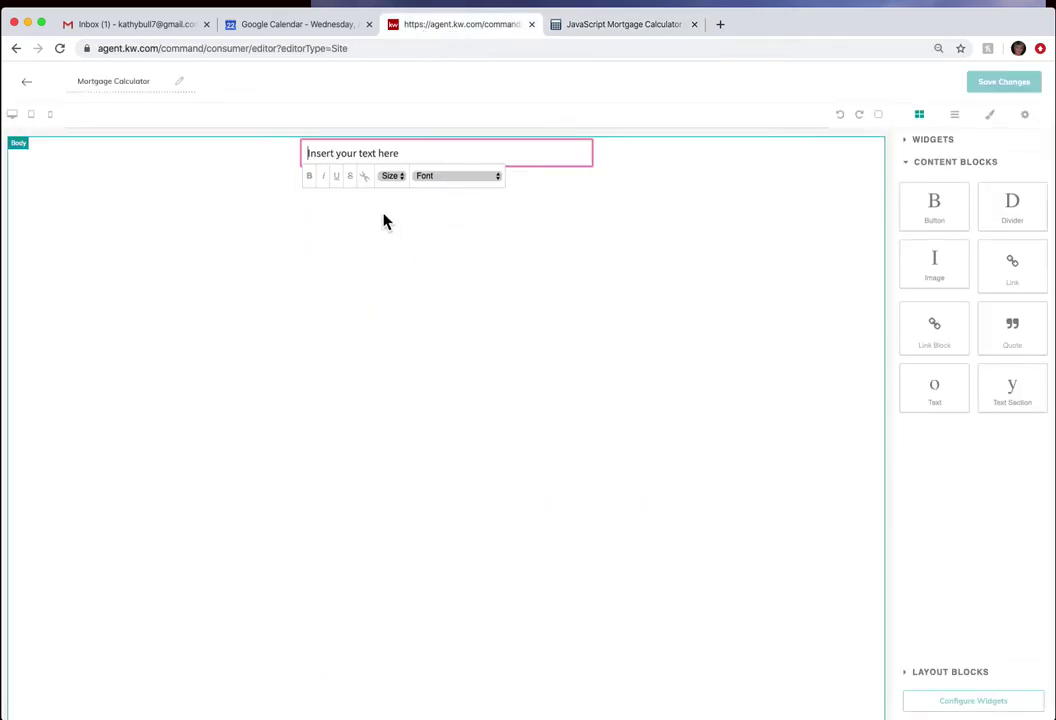
left_click(405, 157)
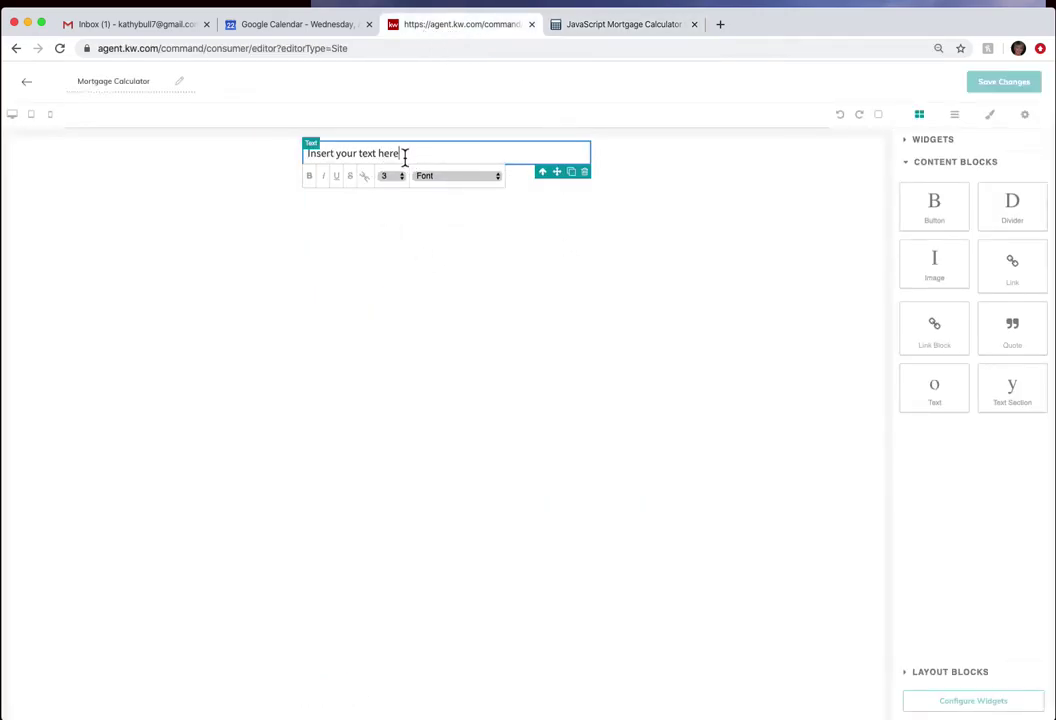
left_click(405, 157)
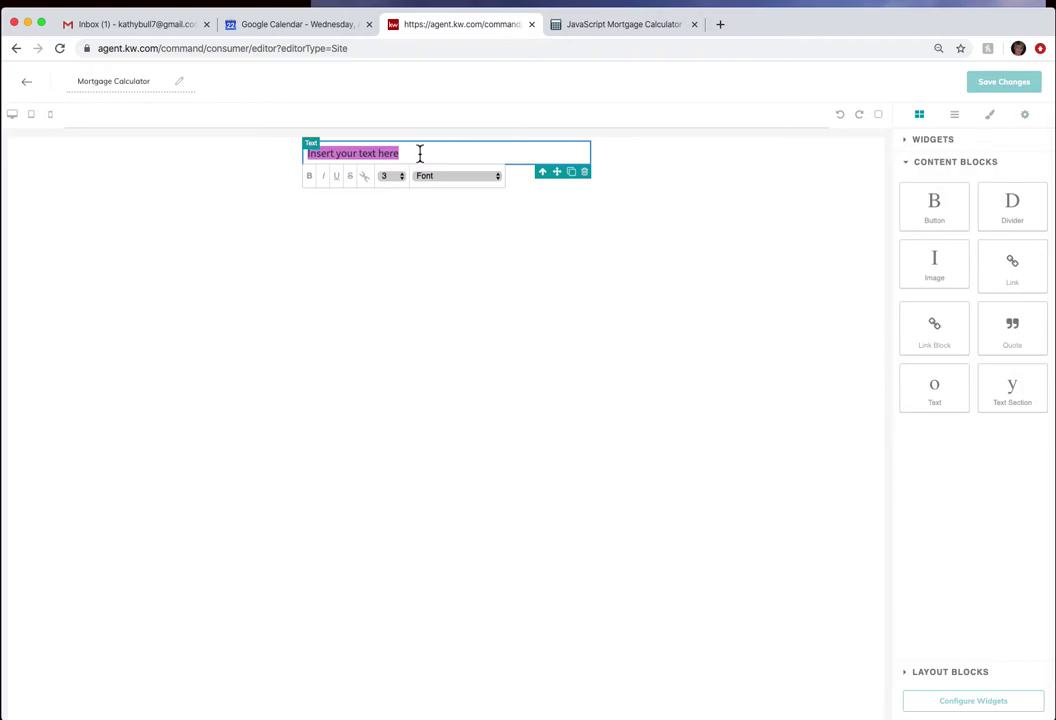
key("BackSpace")
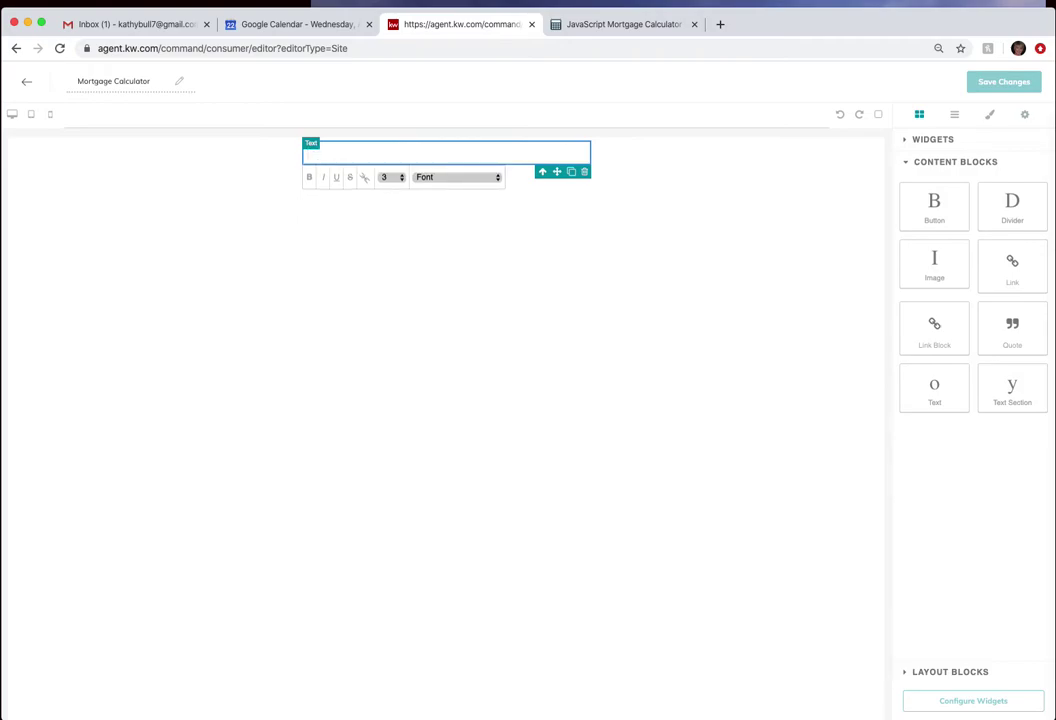
key("super+v")
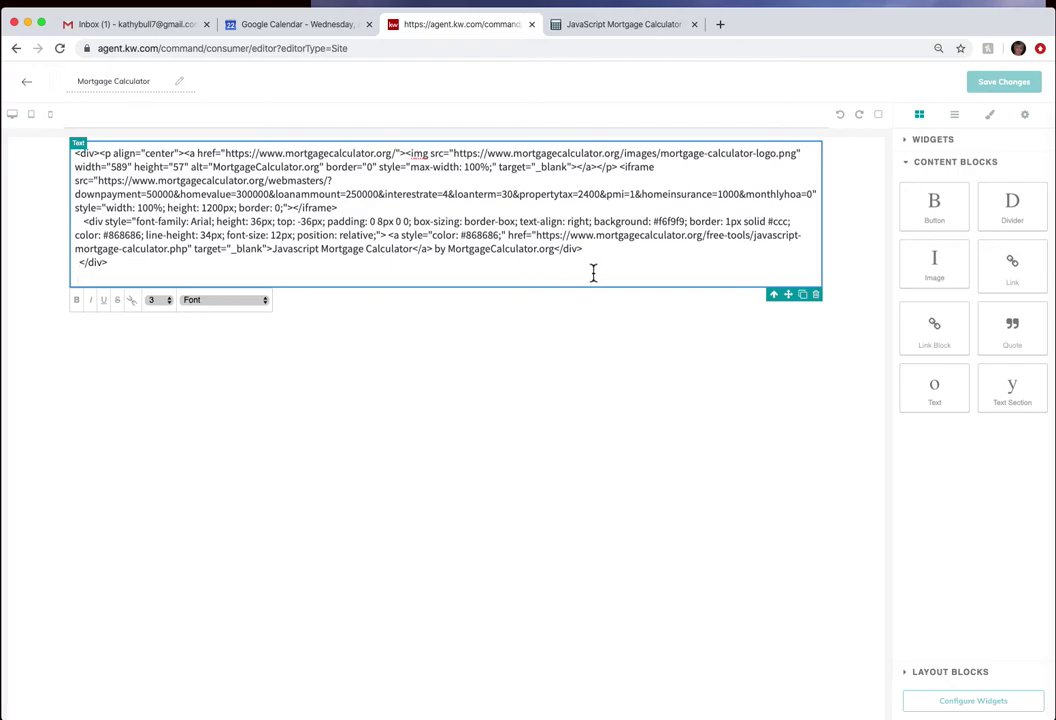
Add a Contact Form widget to the bottom of the page.
left_click(938, 142)
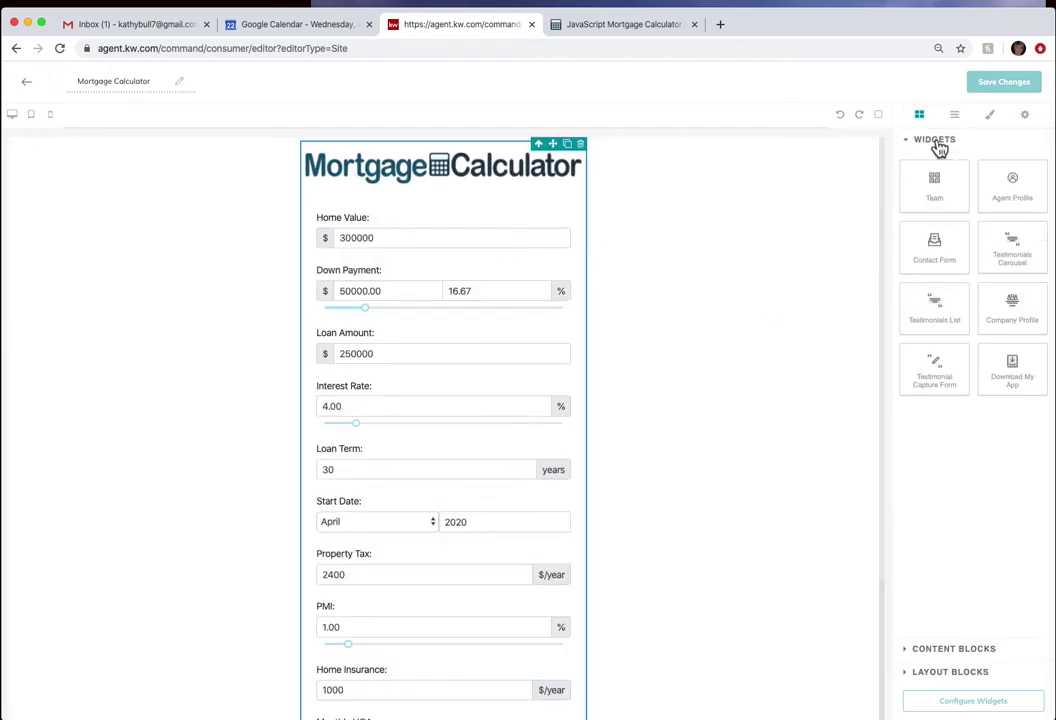
scroll(758, 402, "down", 3)
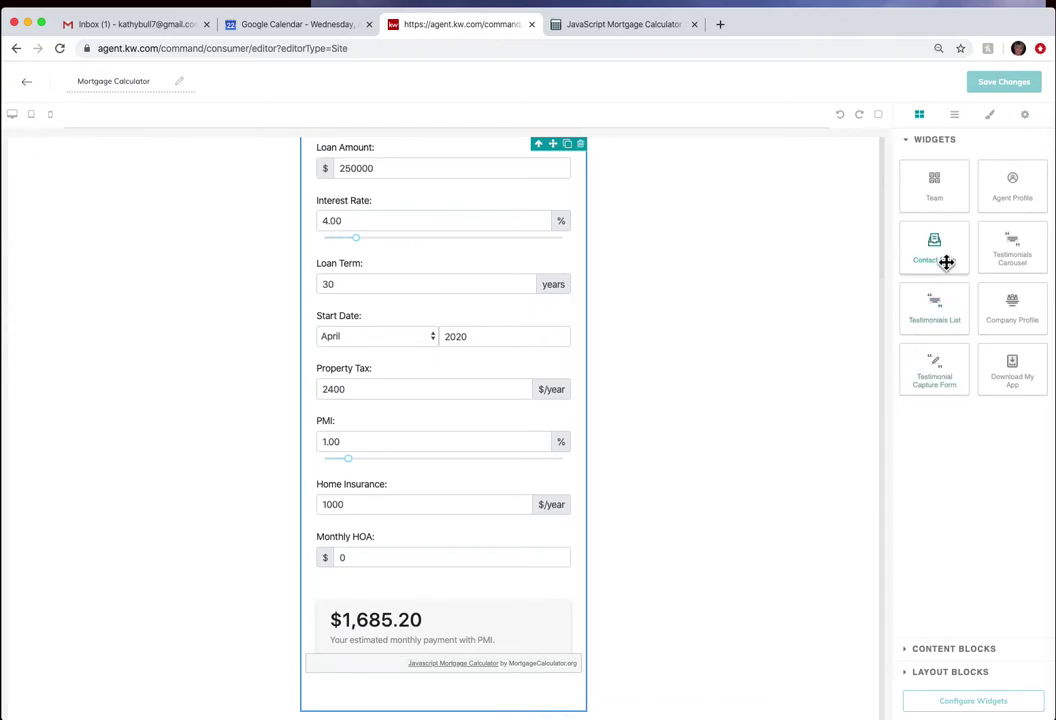
left_click_drag(943, 247, 549, 716)
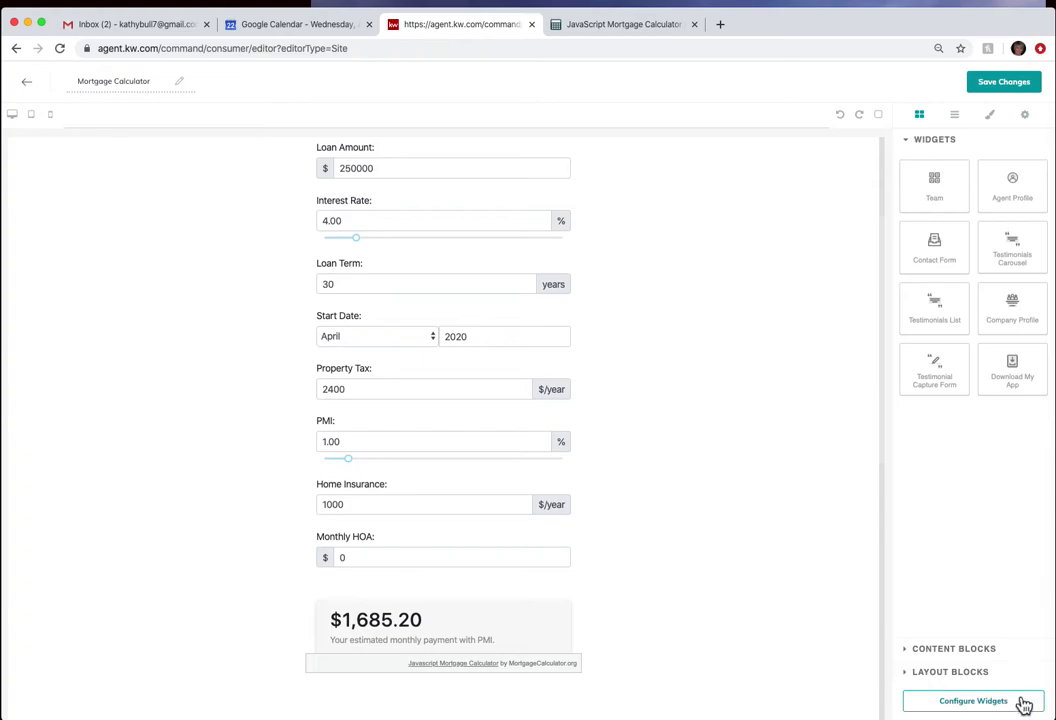
Confirm the widget configuration and save the page changes.
left_click(980, 703)
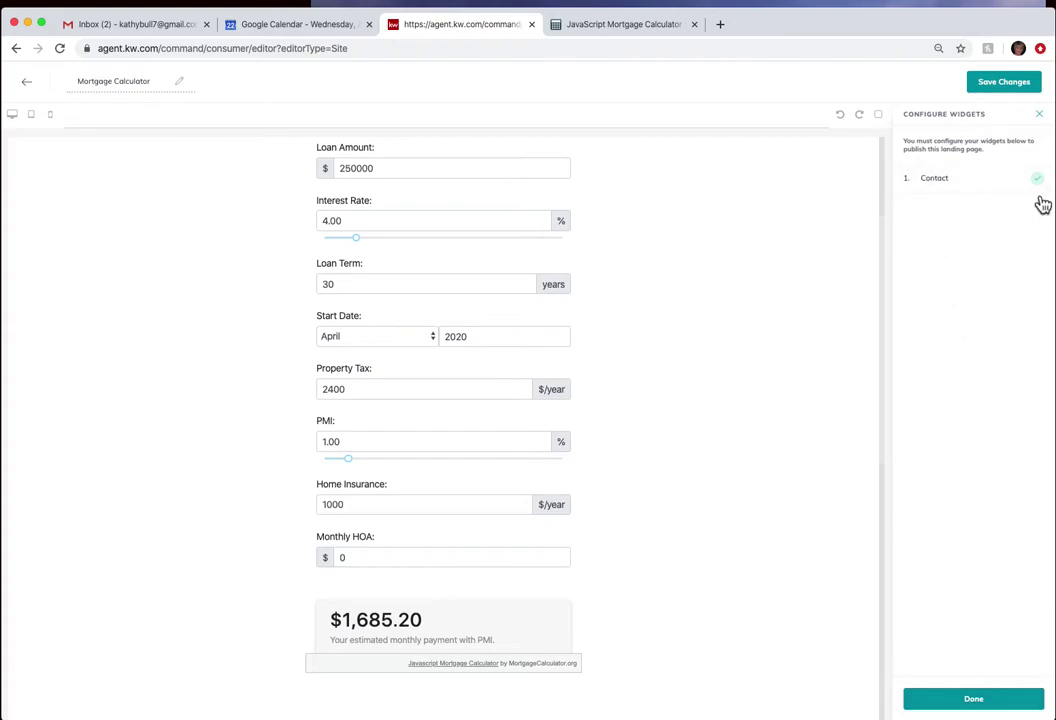
left_click(983, 703)
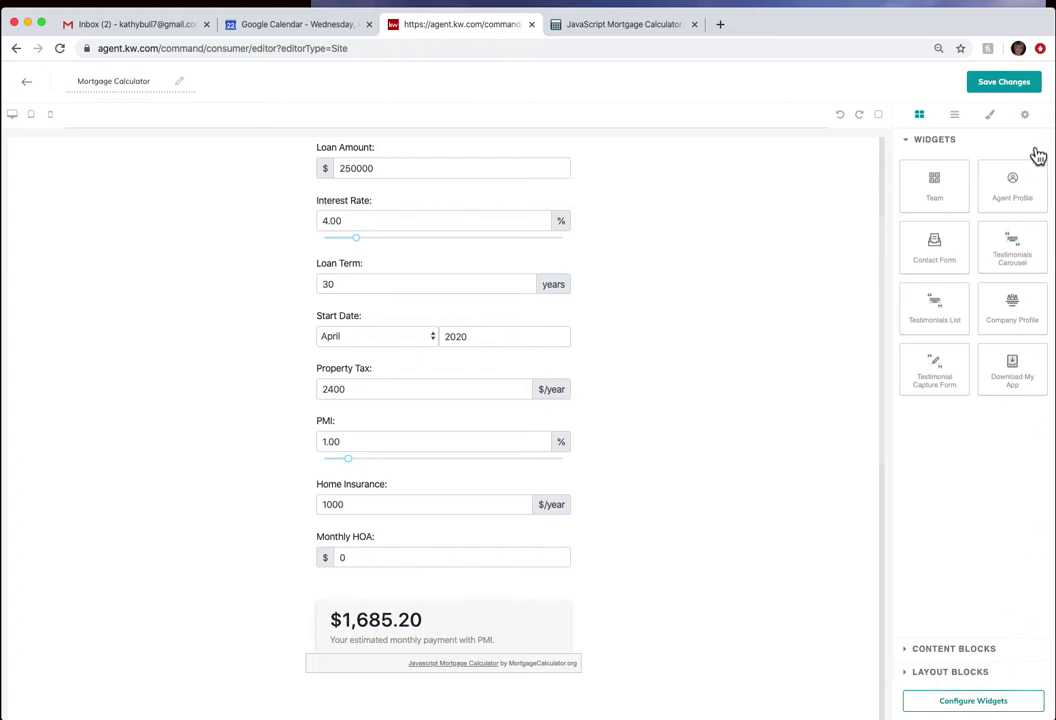
left_click(1020, 85)
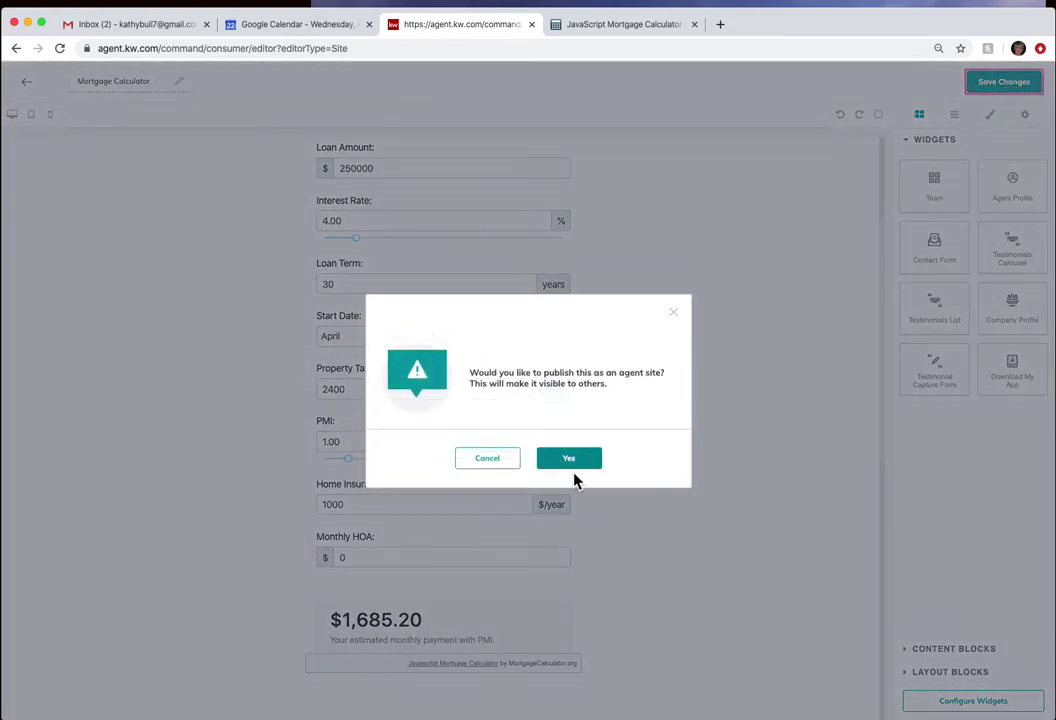
Publish the page as an agent site and view Site Pages in Site & App Settings.
left_click(578, 463)
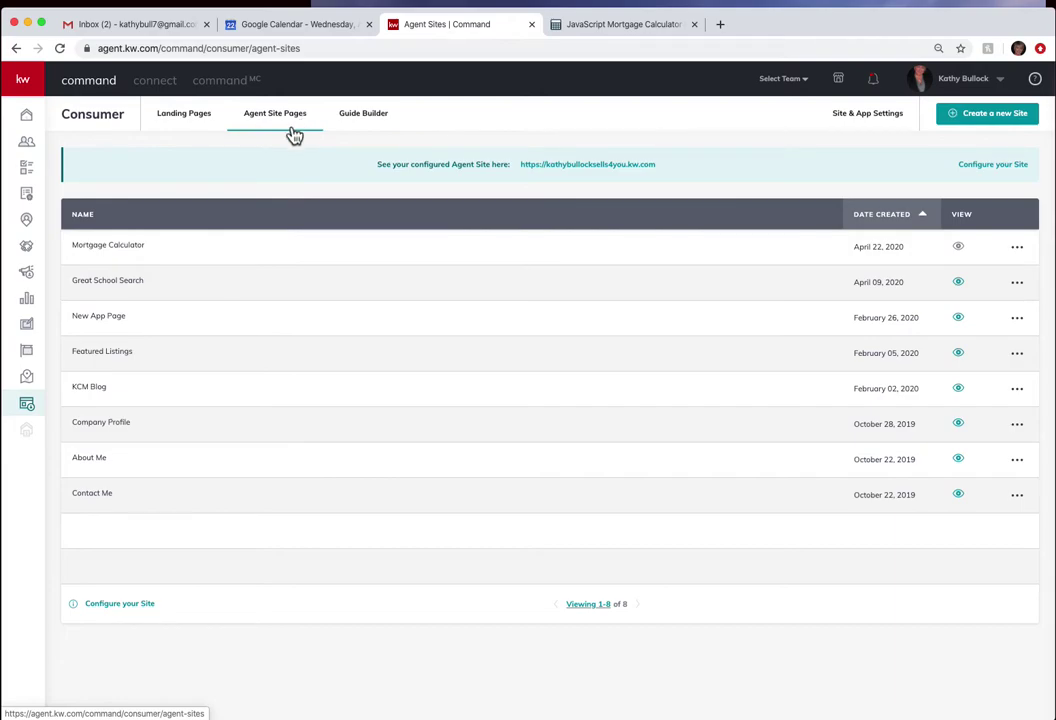
left_click(895, 121)
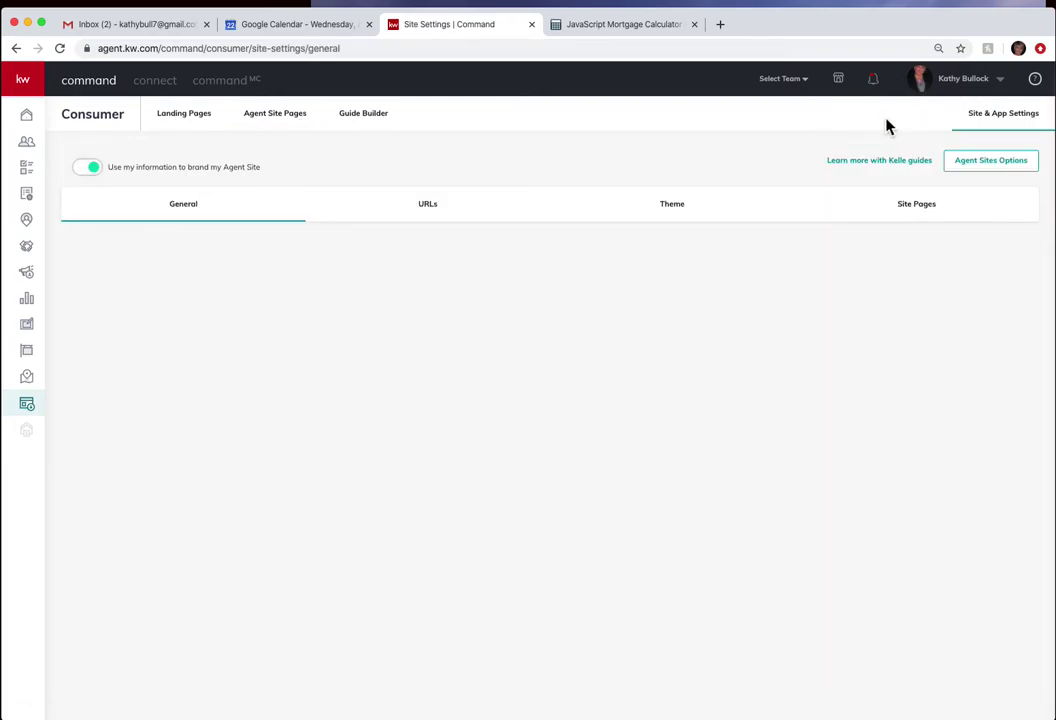
left_click(933, 213)
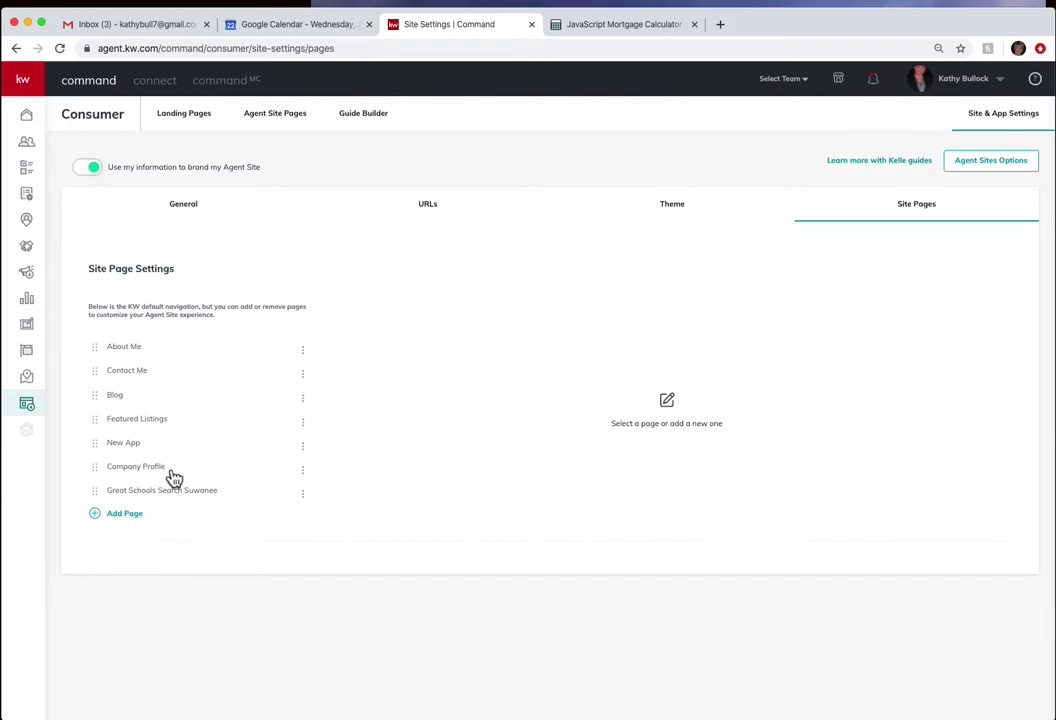
Add a site navigation page linked to the Mortgage Calculator page.
left_click(123, 515)
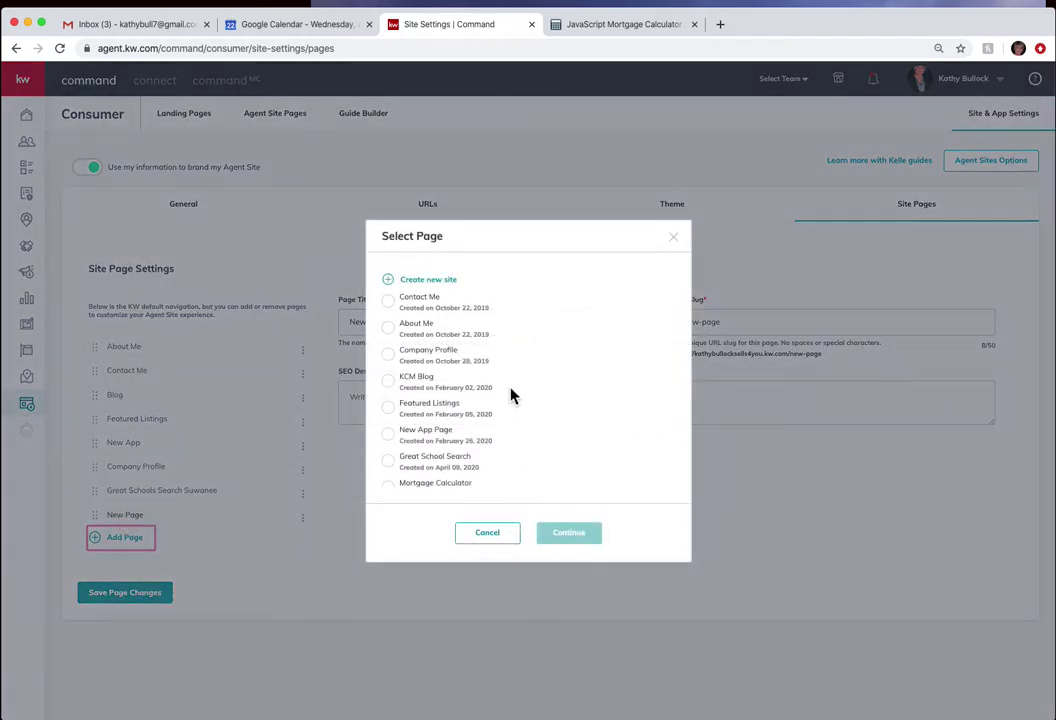
left_click(396, 492)
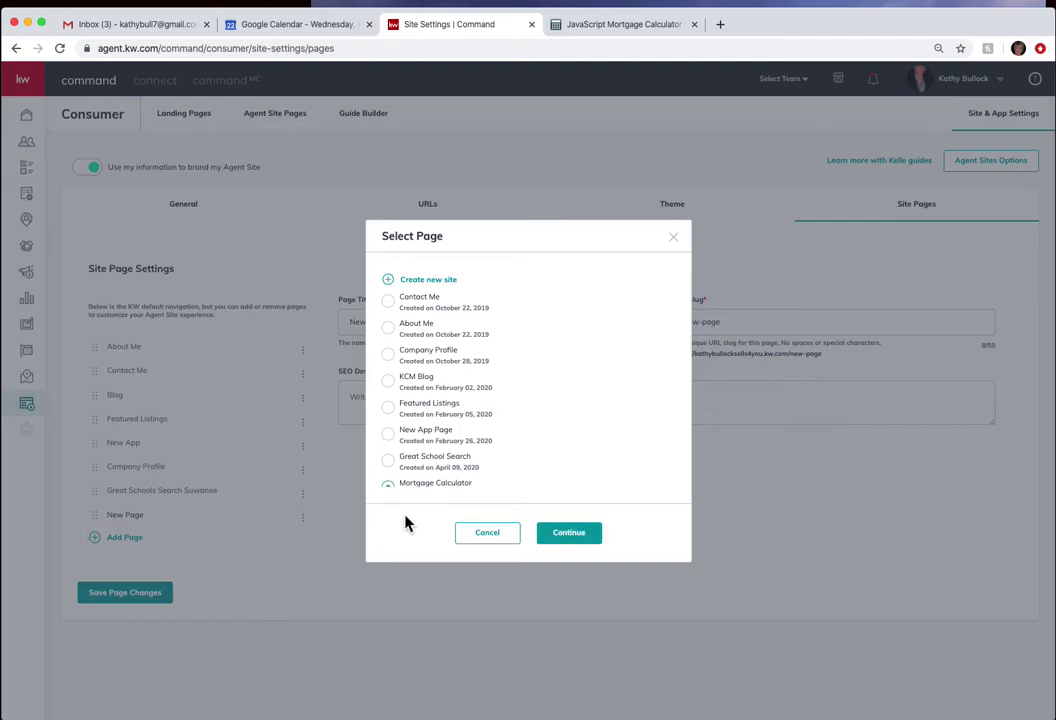
left_click(590, 541)
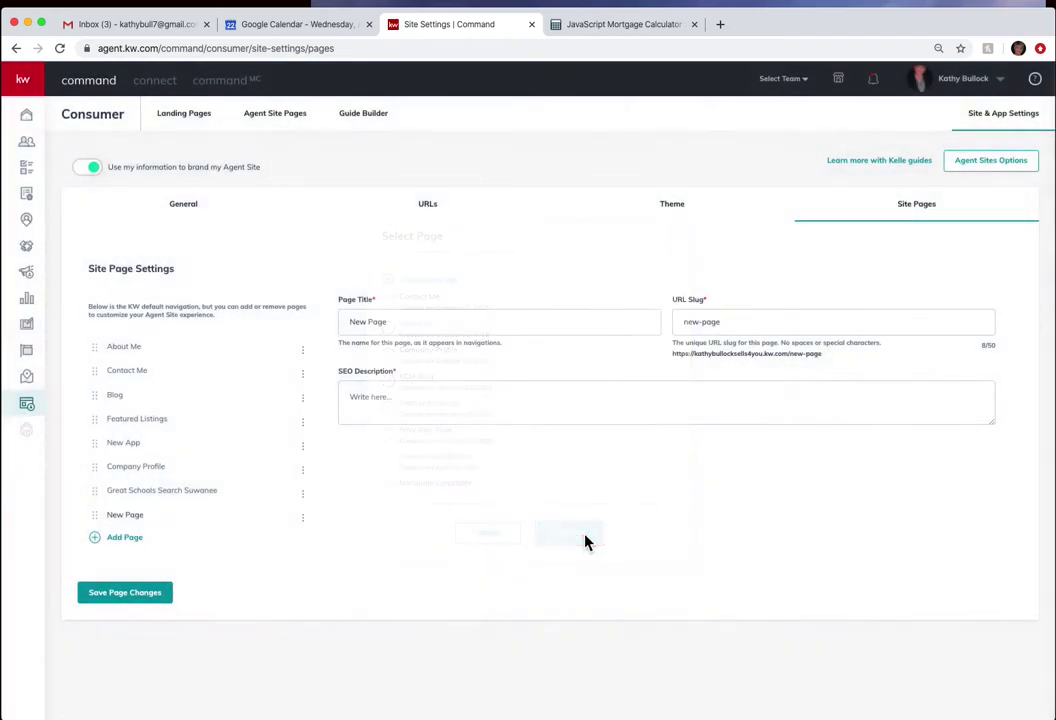
Set the page title to 'Mortgage Calculator' and the URL slug to 'mortgage-calculator'.
left_click(383, 319)
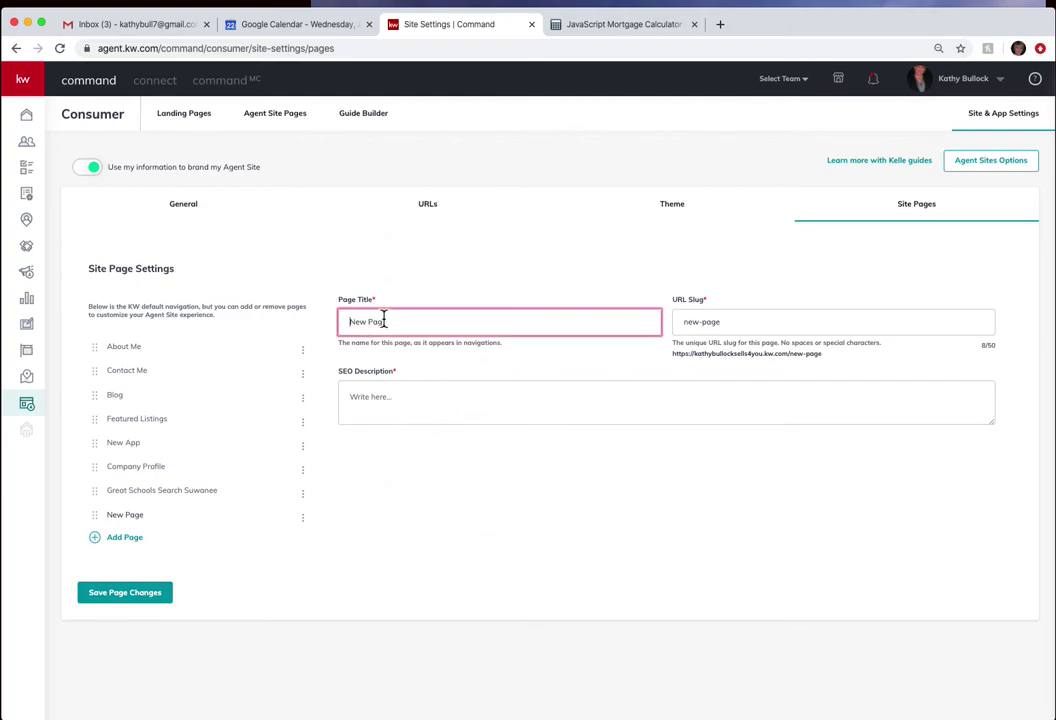
triple_click(384, 319)
type("Mortgage Calculator")
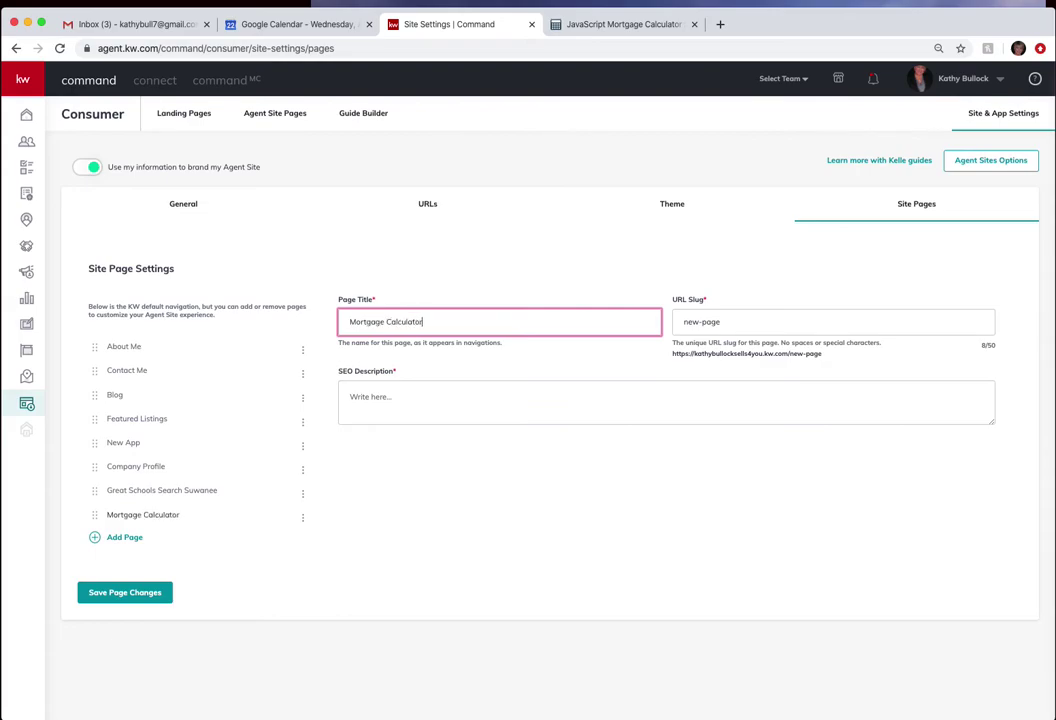
left_click(735, 325)
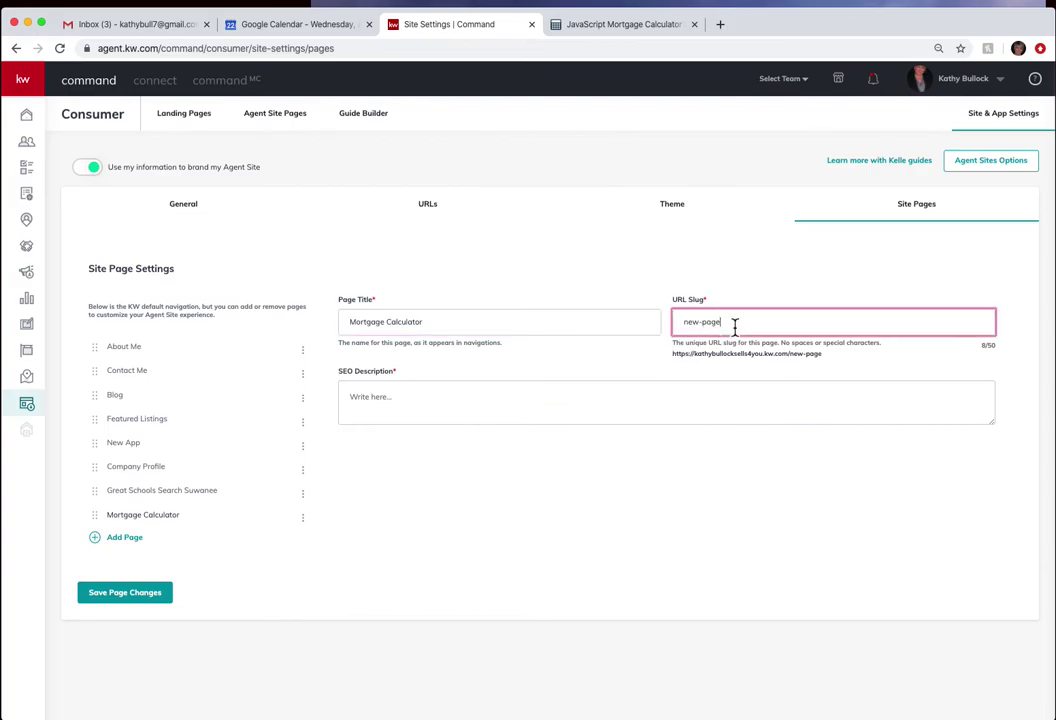
double_click(735, 325)
triple_click(735, 325)
type("mortgage-calculator")
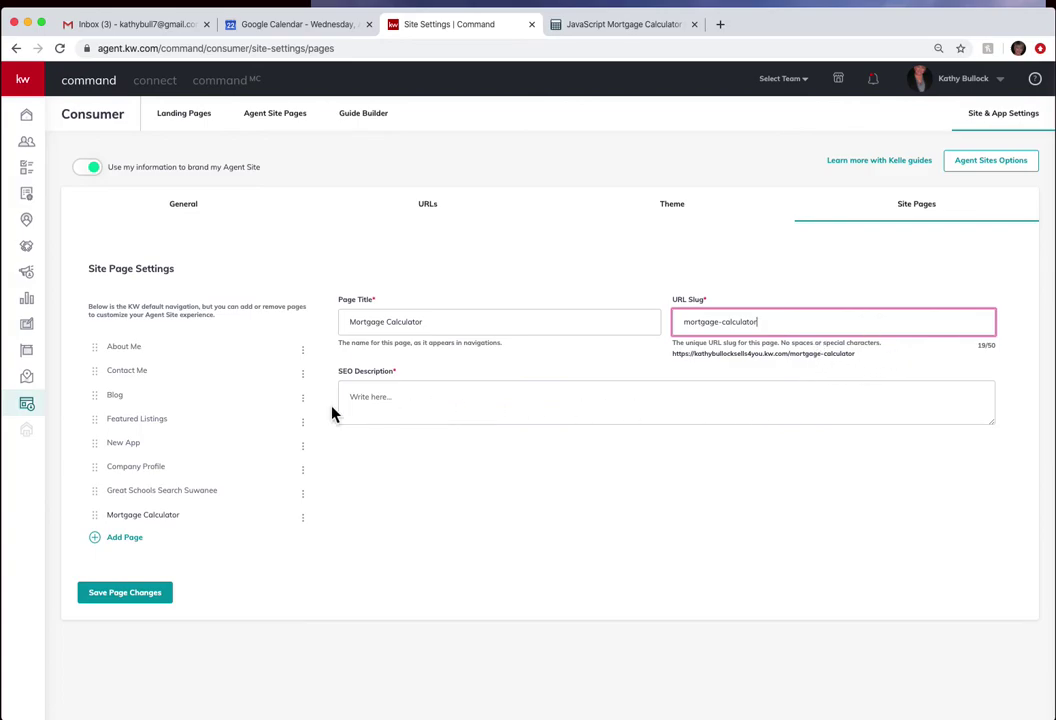
Save the SEO description 'Figure your mortgage payment for your dream home!' for the page.
left_click(370, 398)
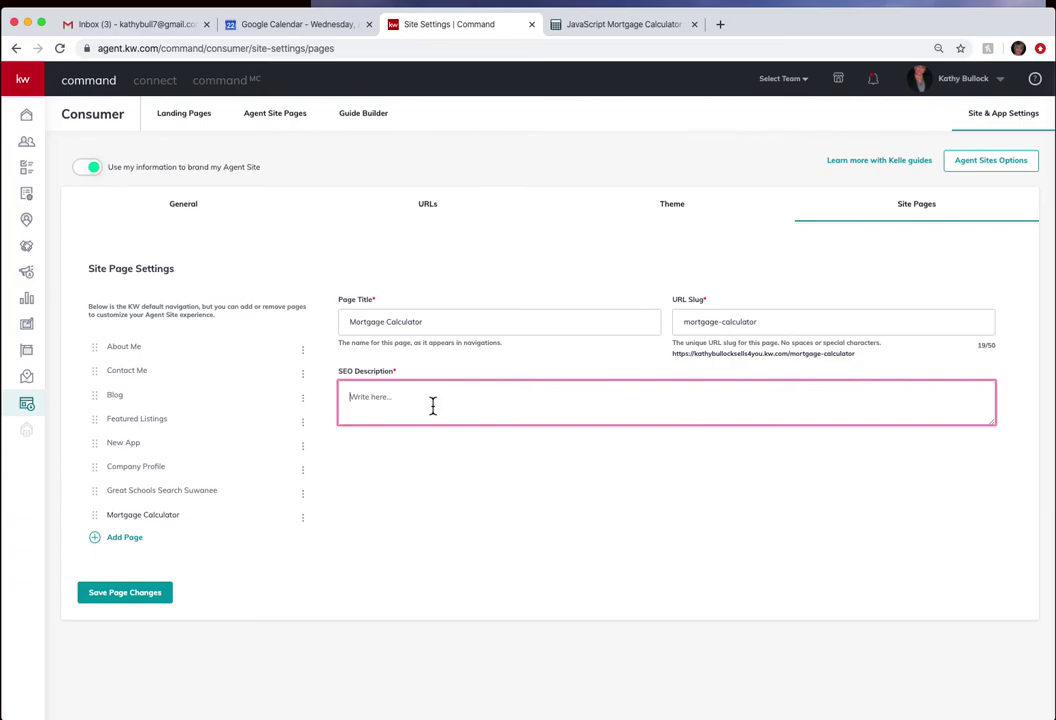
type("F")
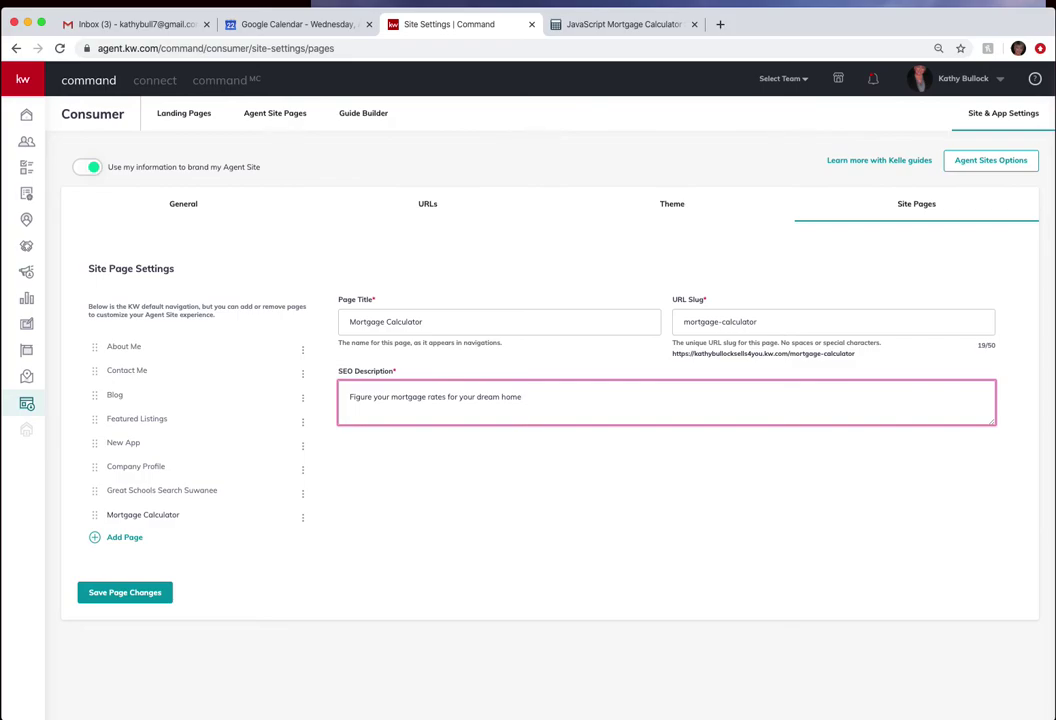
double_click(436, 397)
type("payment")
left_click(118, 598)
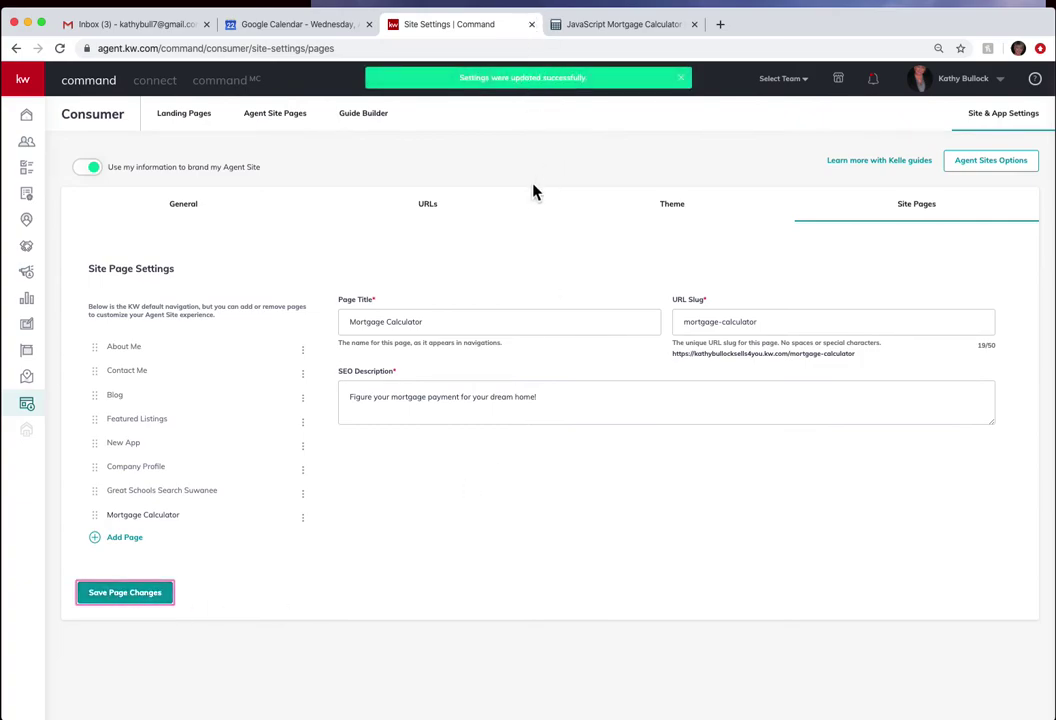
left_click(433, 216)
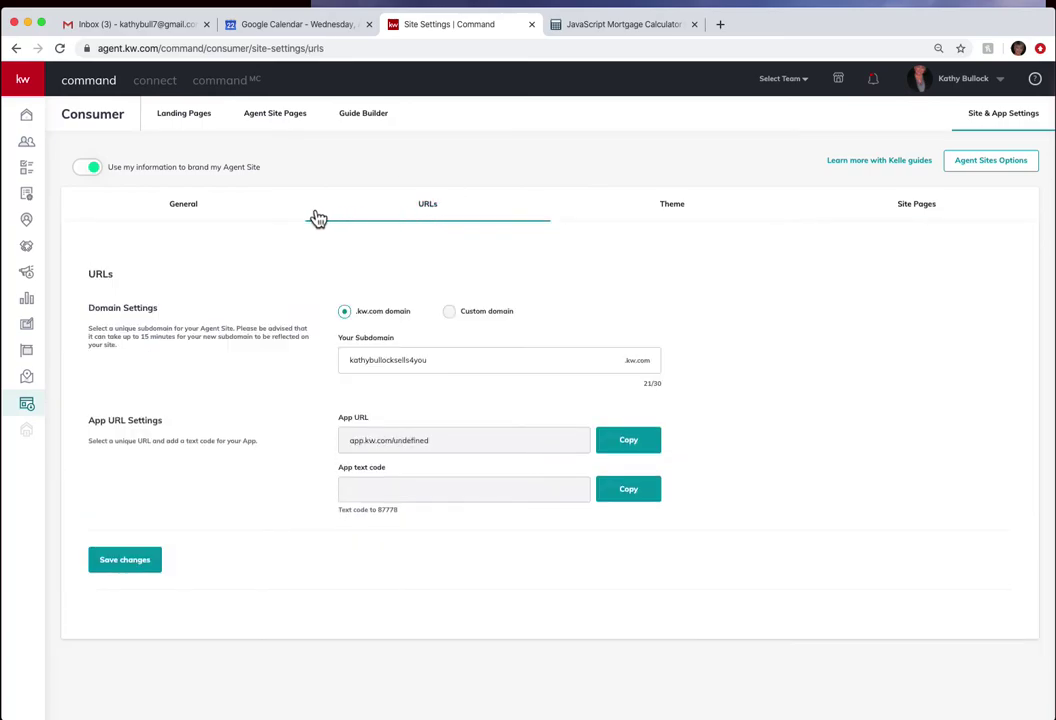
Go to the new Mortgage Calculator page from the agent site's navigation dropdown.
left_click(294, 116)
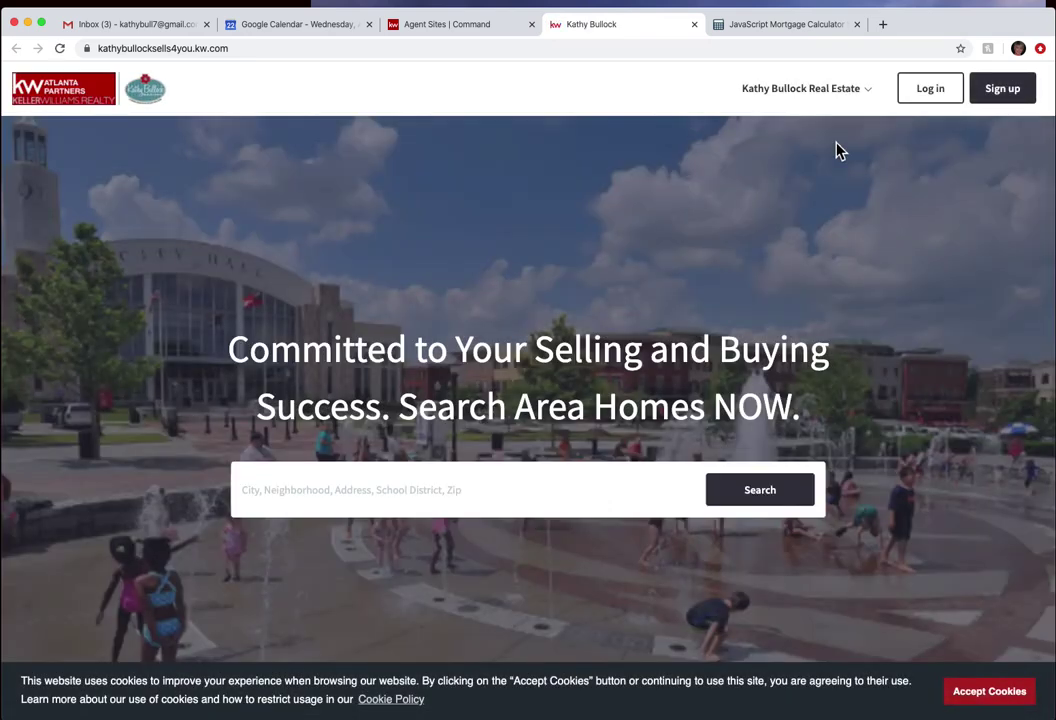
left_click(844, 101)
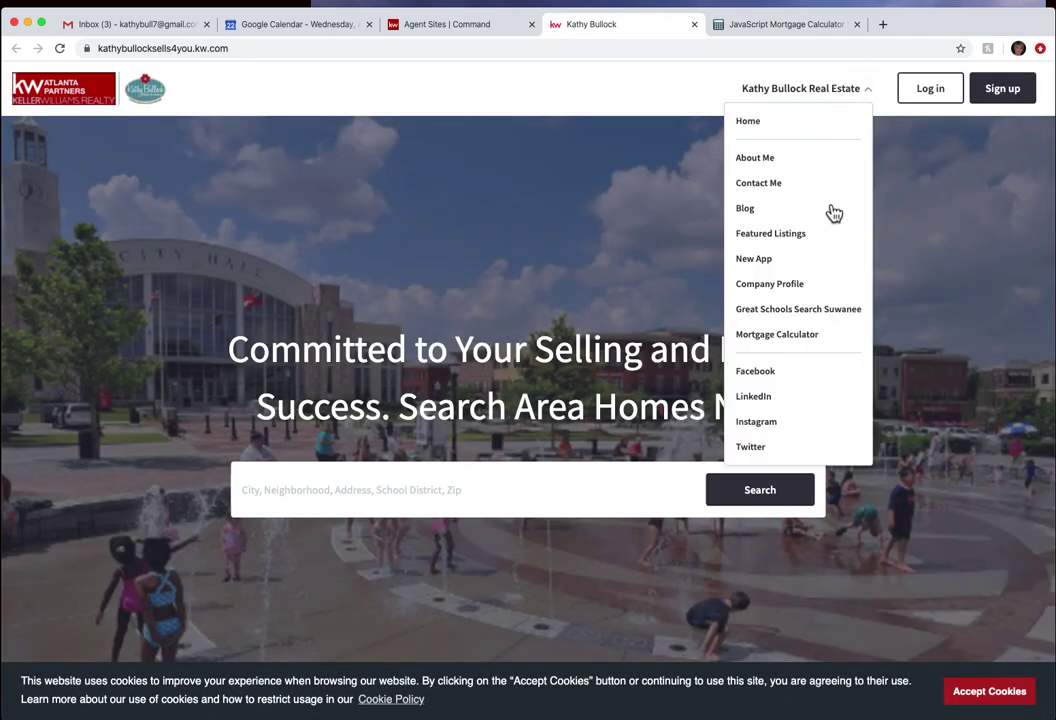
left_click(812, 341)
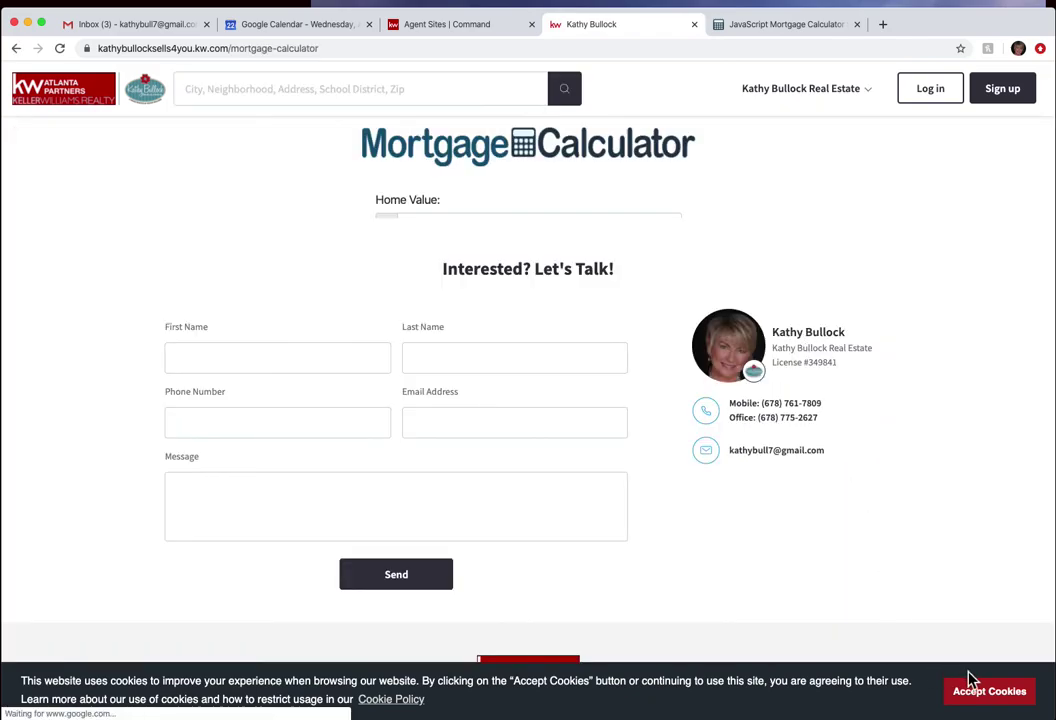
Accept cookies and scroll through the live calculator and Contact Us form.
left_click(995, 704)
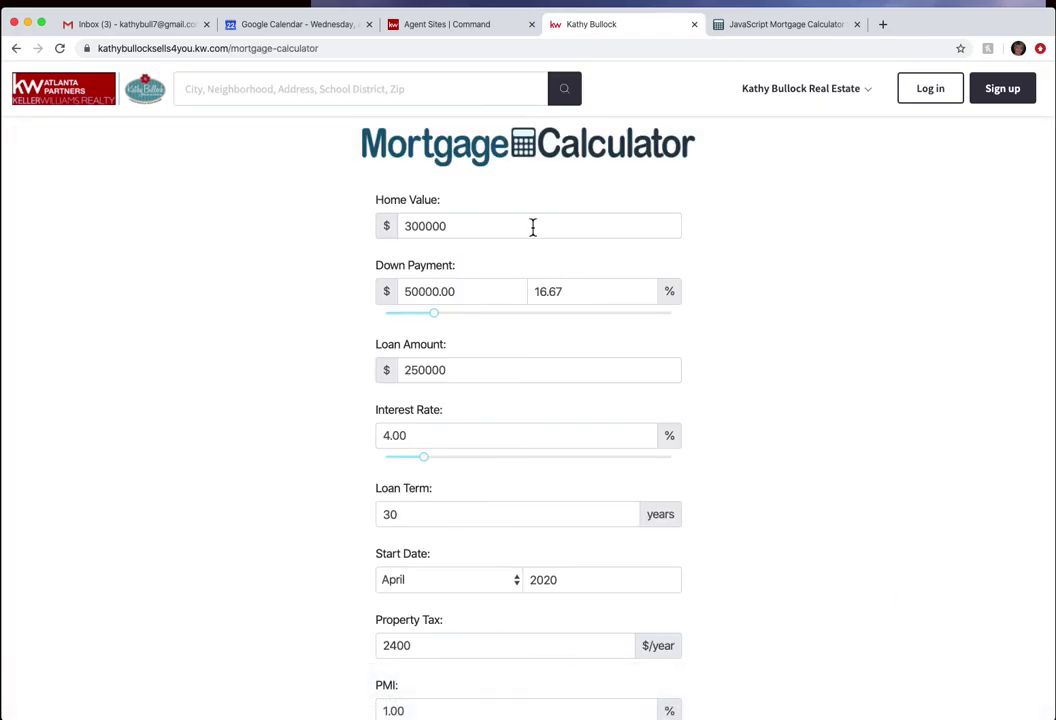
scroll(548, 363, "down", 10)
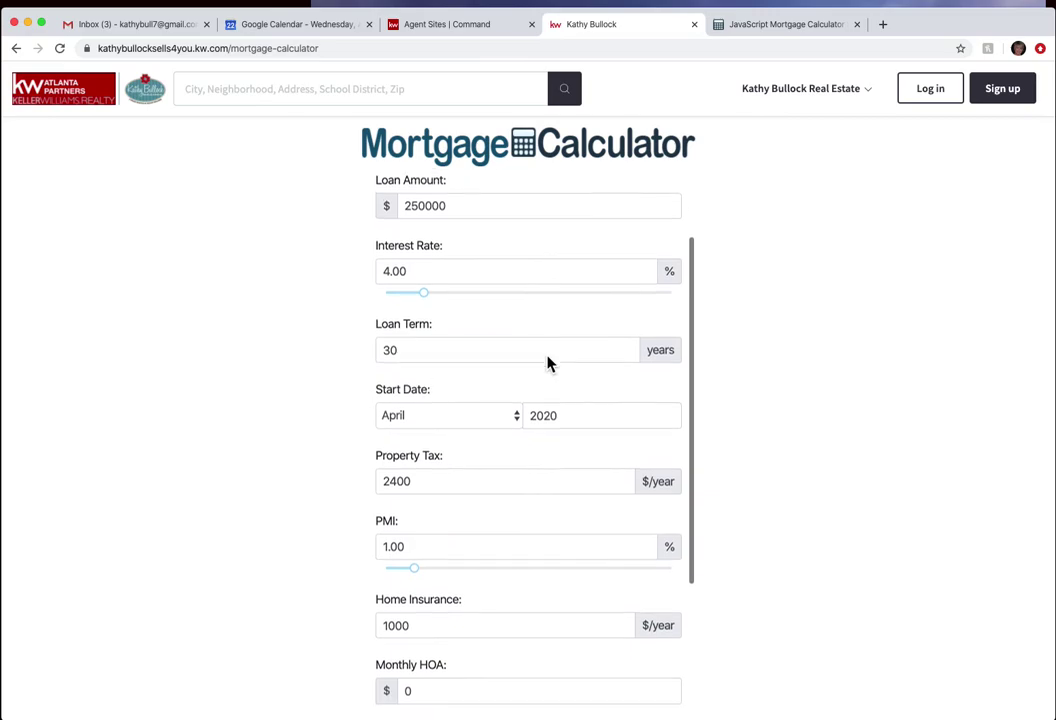
scroll(548, 363, "down", 10)
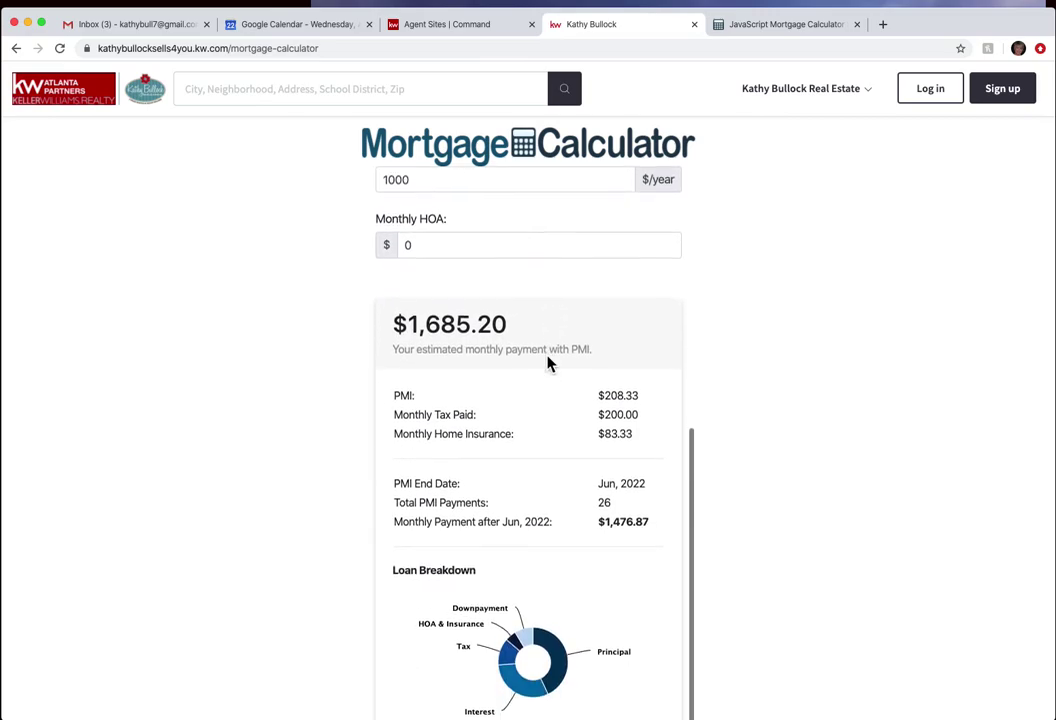
scroll(548, 363, "down", 15)
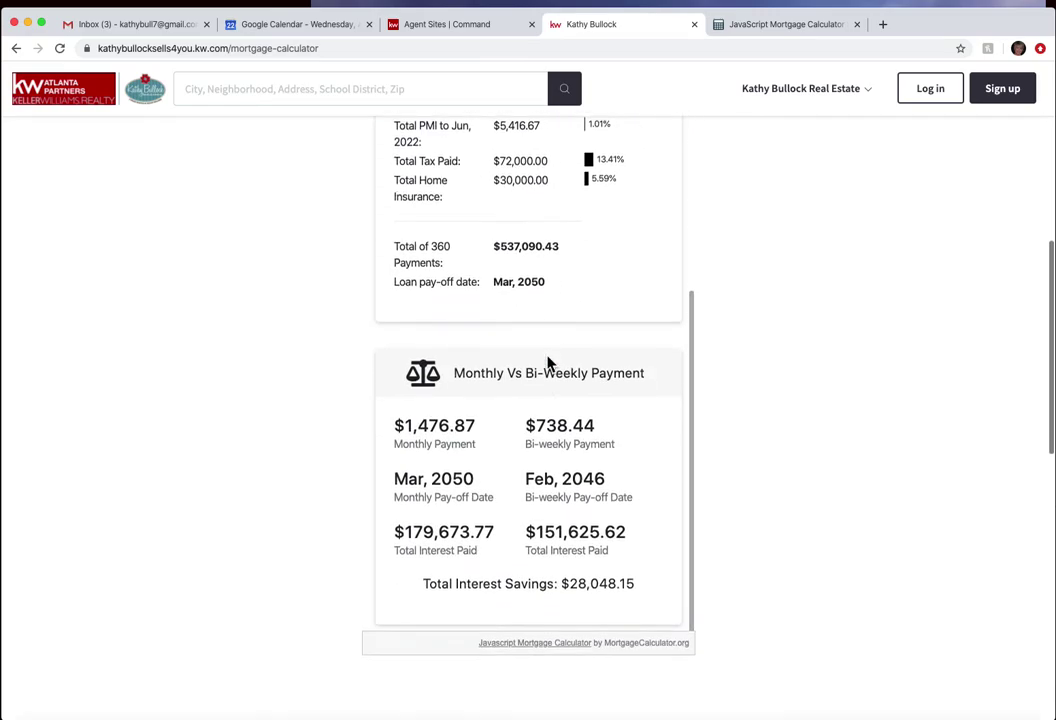
scroll(548, 363, "up", 5)
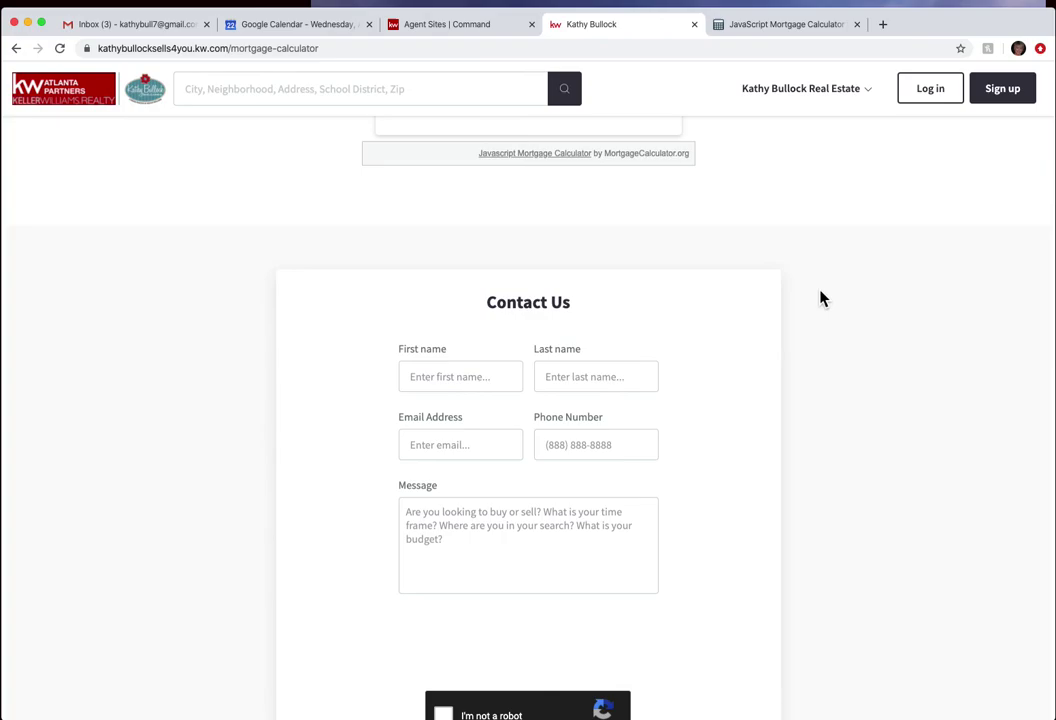
scroll(801, 290, "up", 5)
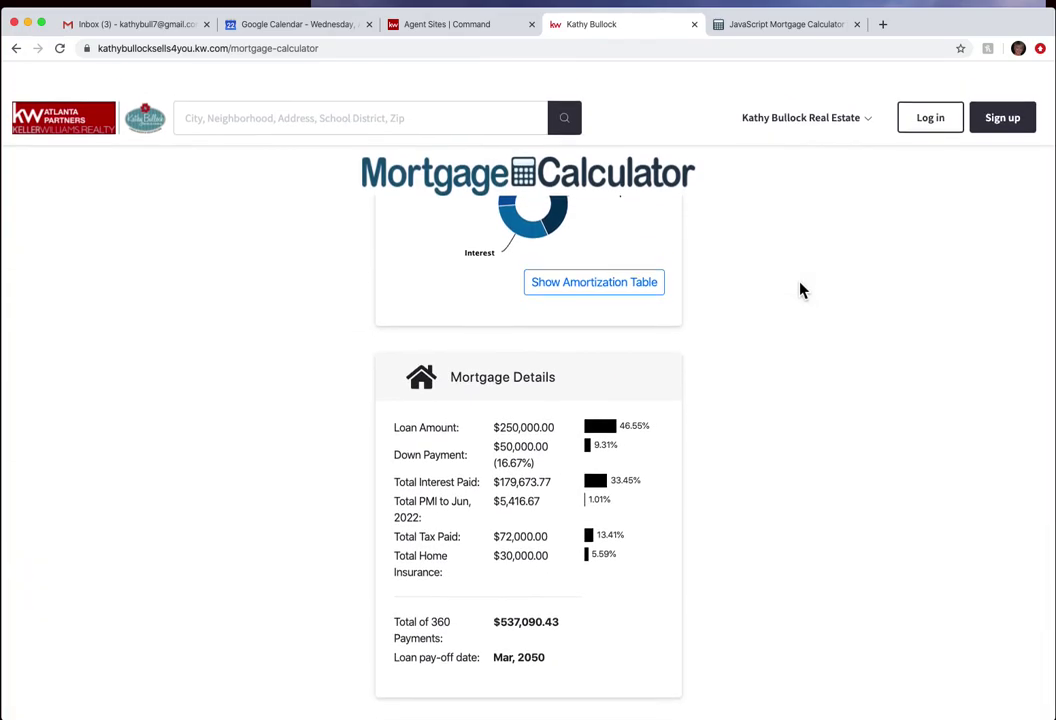
scroll(801, 290, "down", 1)
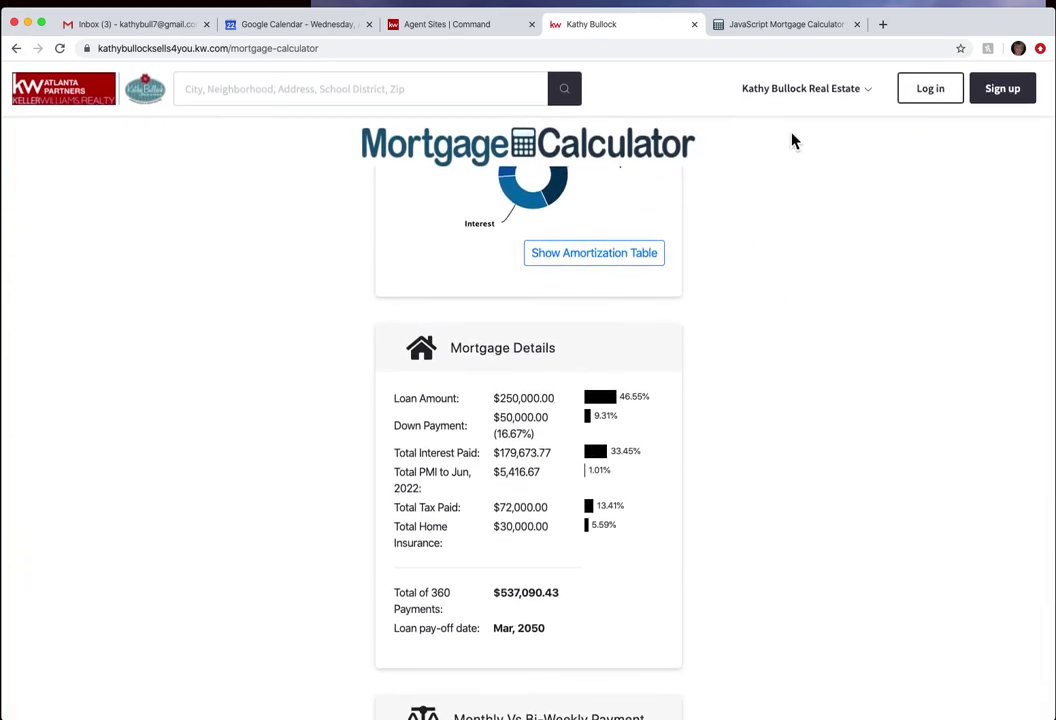
Sign in to the agent site and view the buying guide's Get Pre-Approved step.
left_click(944, 99)
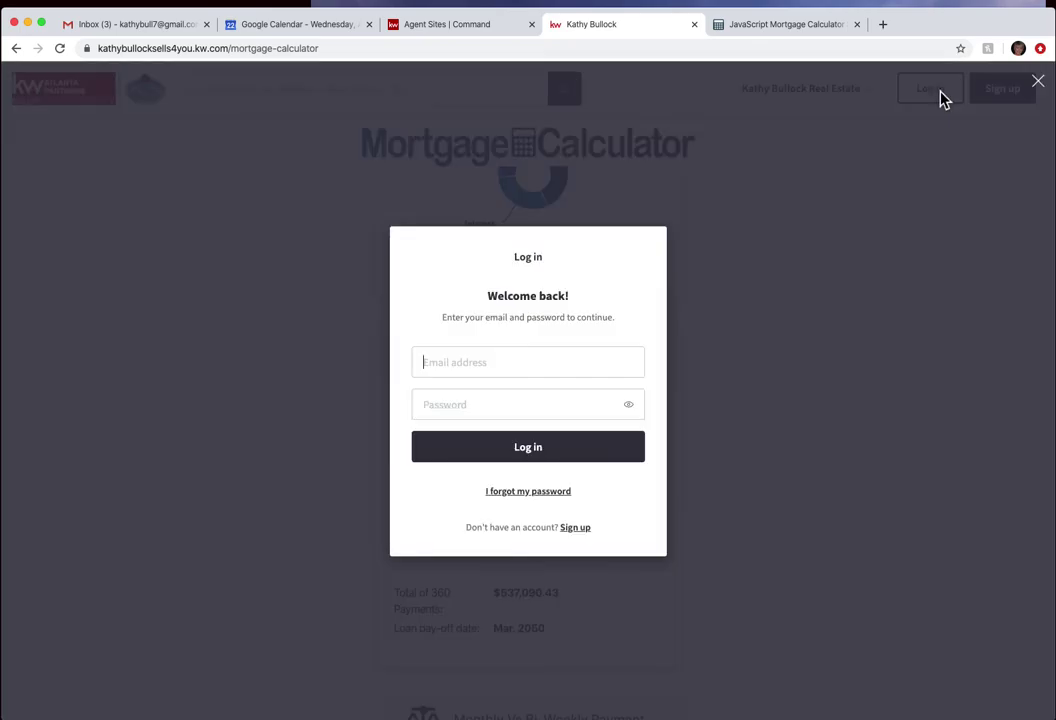
left_click(540, 447)
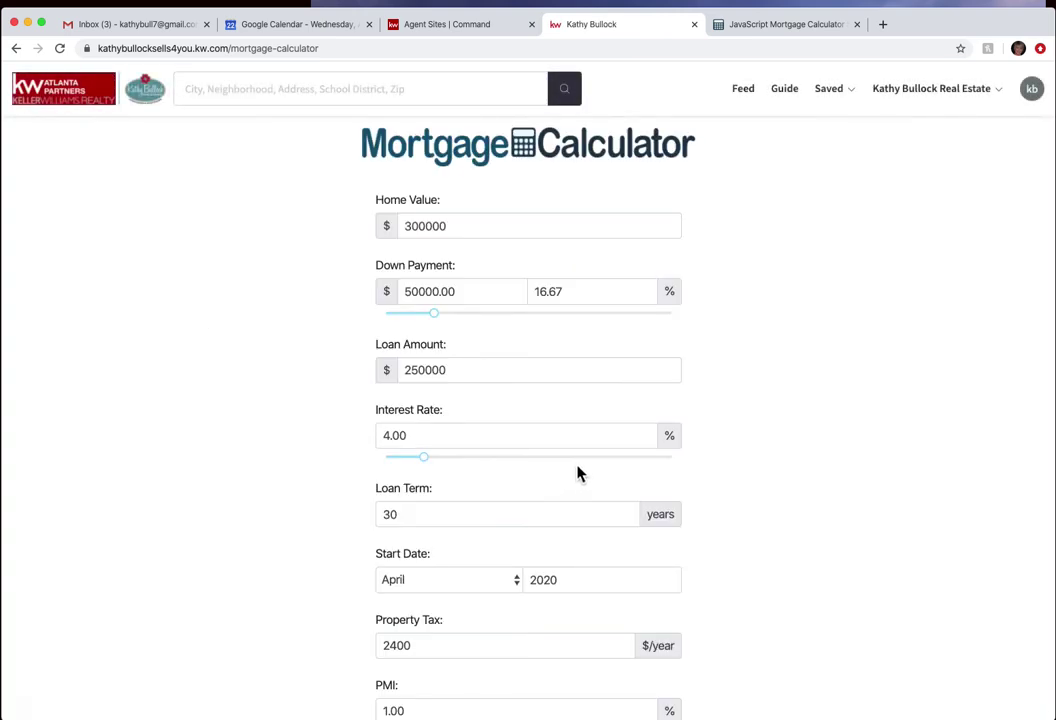
left_click(797, 95)
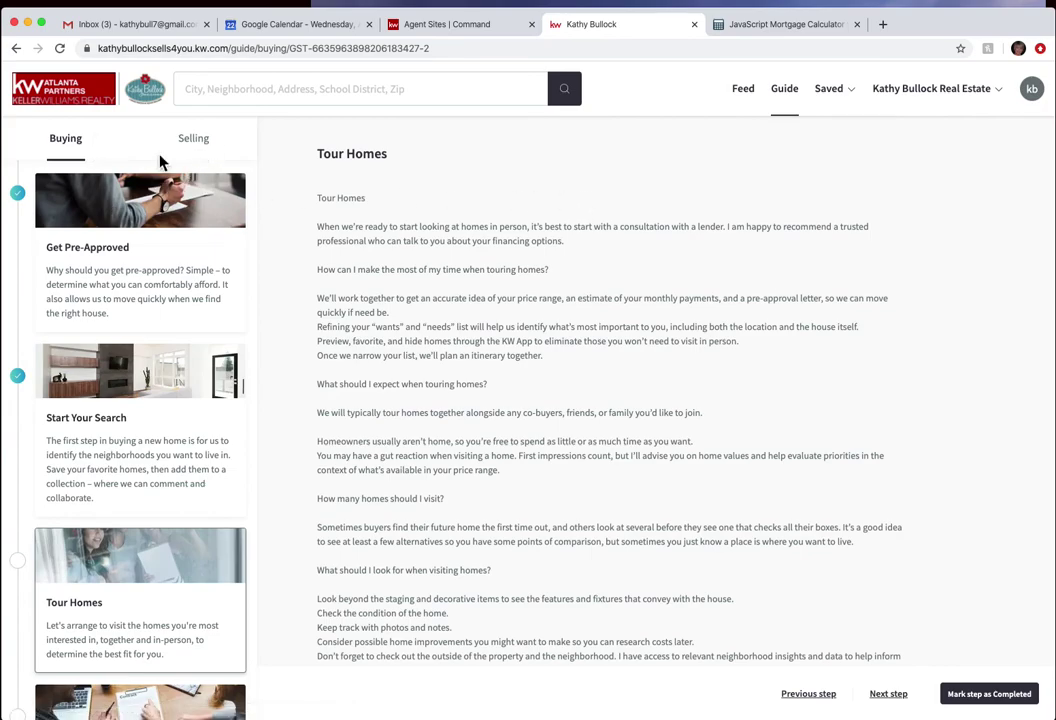
left_click(16, 200)
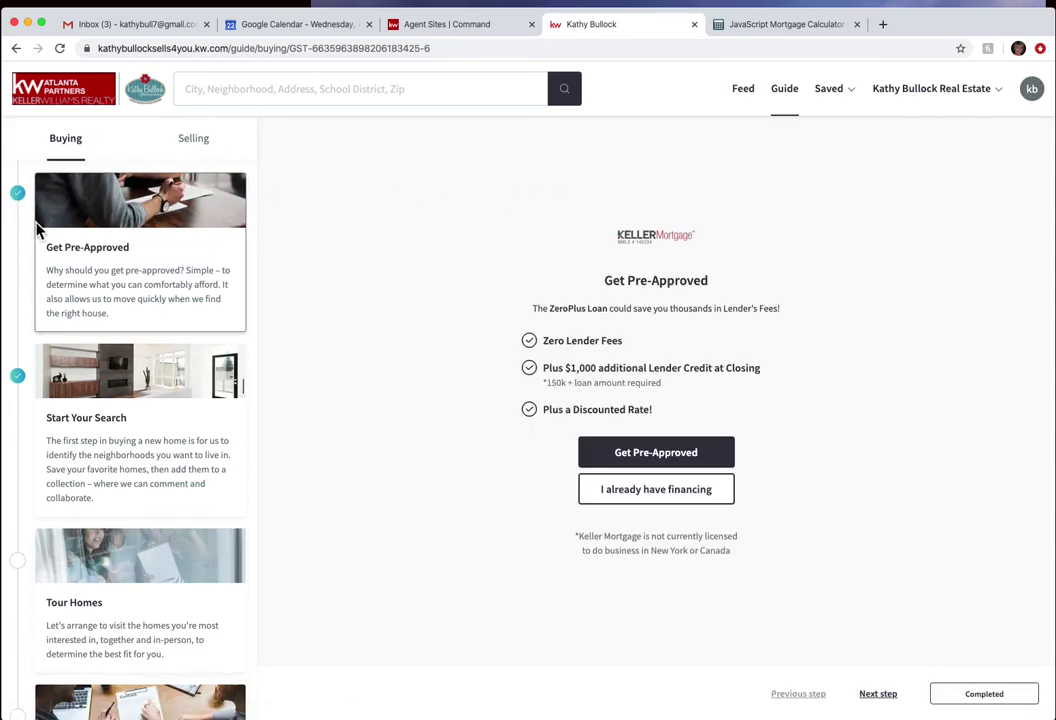
Switch to the selling guide and view the Review Offers and Showing Your Home steps.
left_click(199, 146)
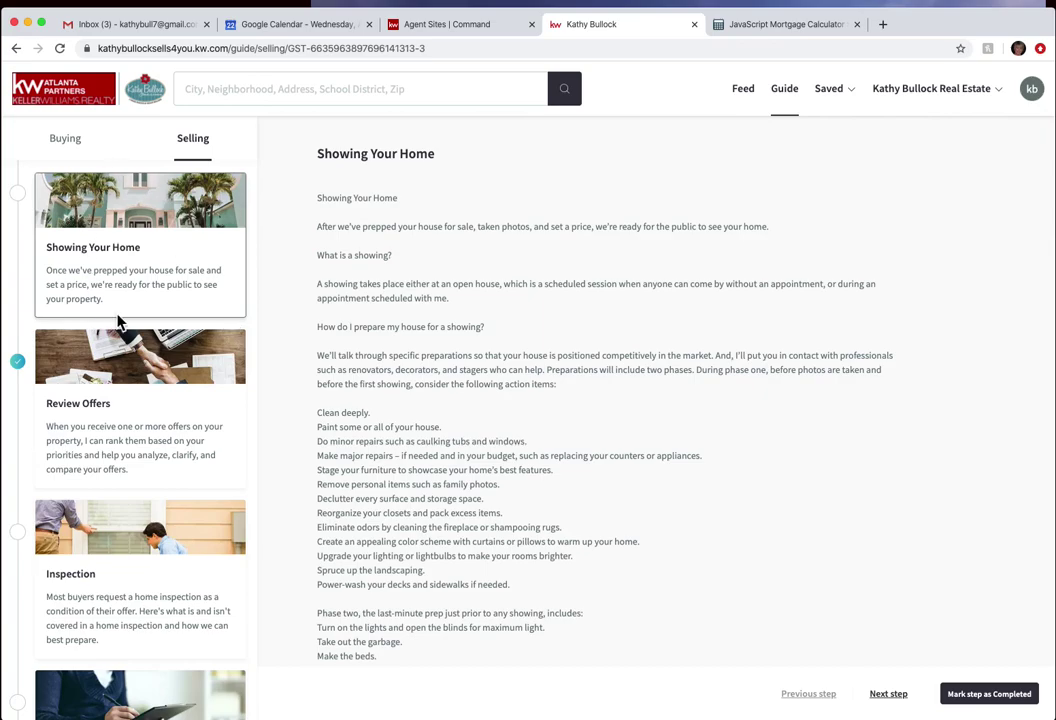
left_click(24, 378)
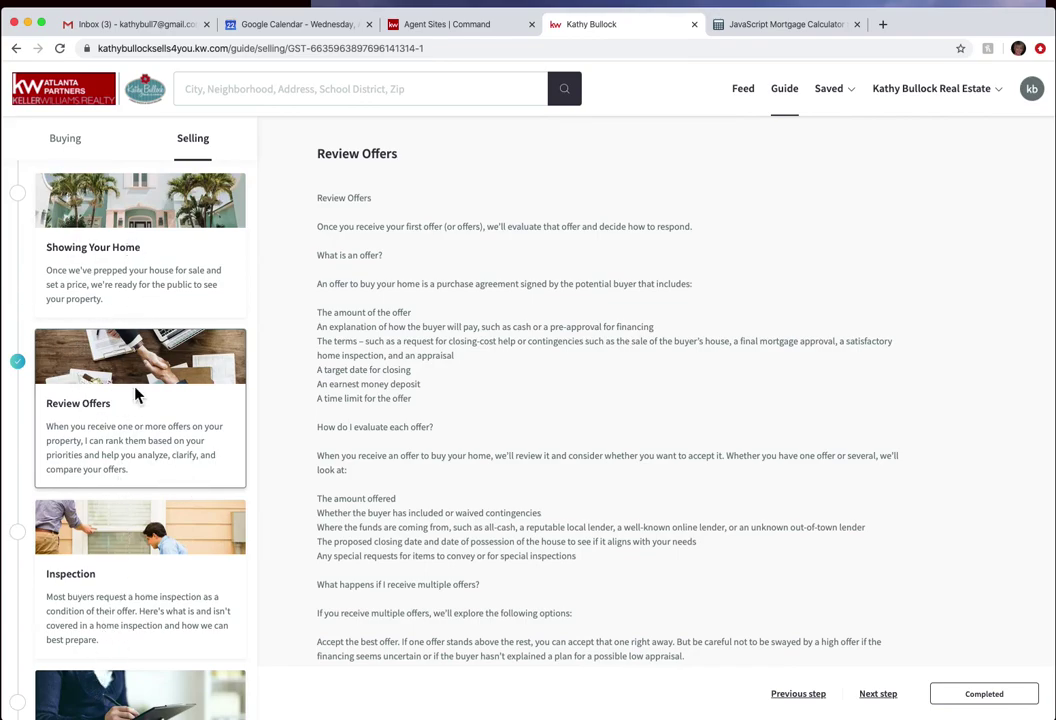
left_click(29, 204)
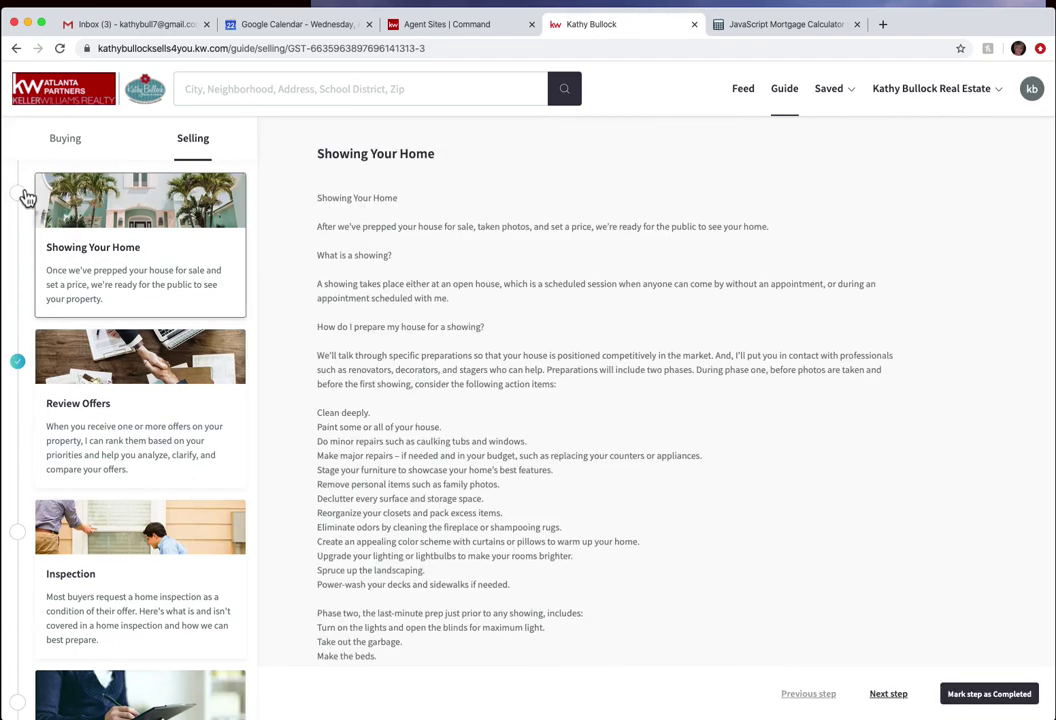
left_click(18, 360)
scroll(217, 431, "down", 3)
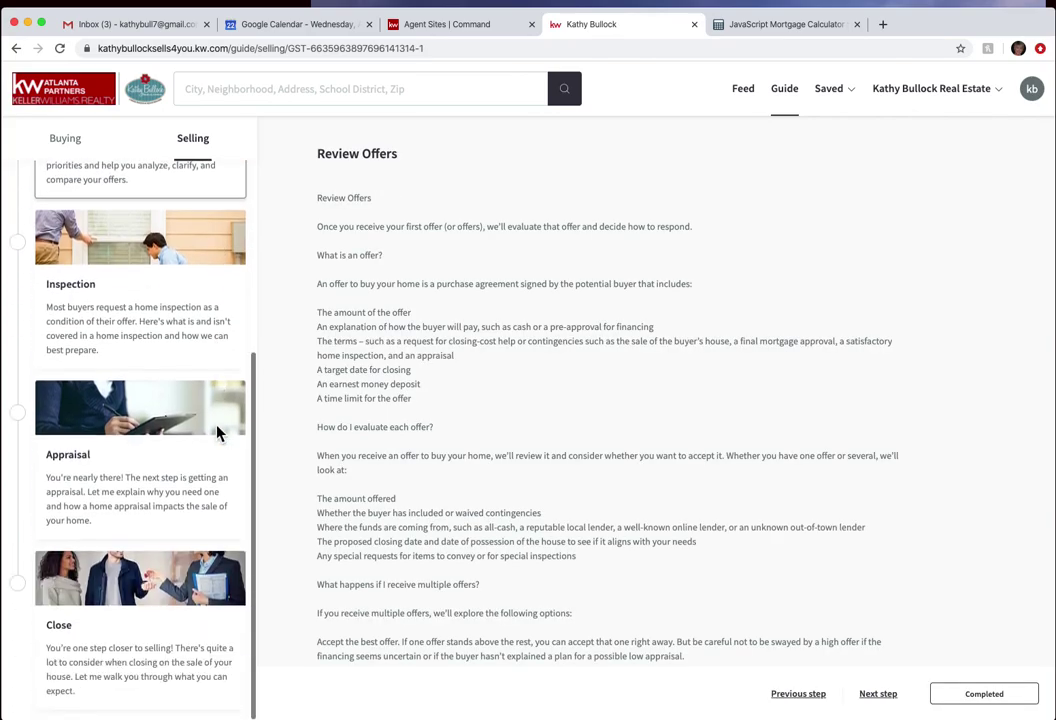
Move to the next and previous guide steps, then return to Command's agent site pages list.
left_click(890, 699)
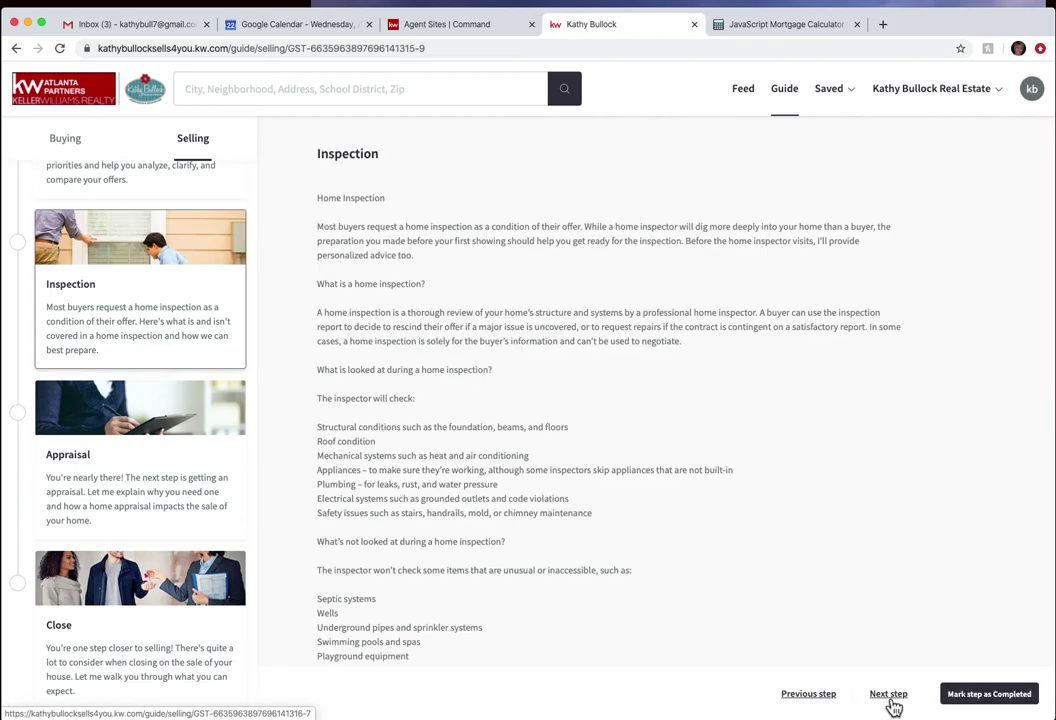
left_click(825, 702)
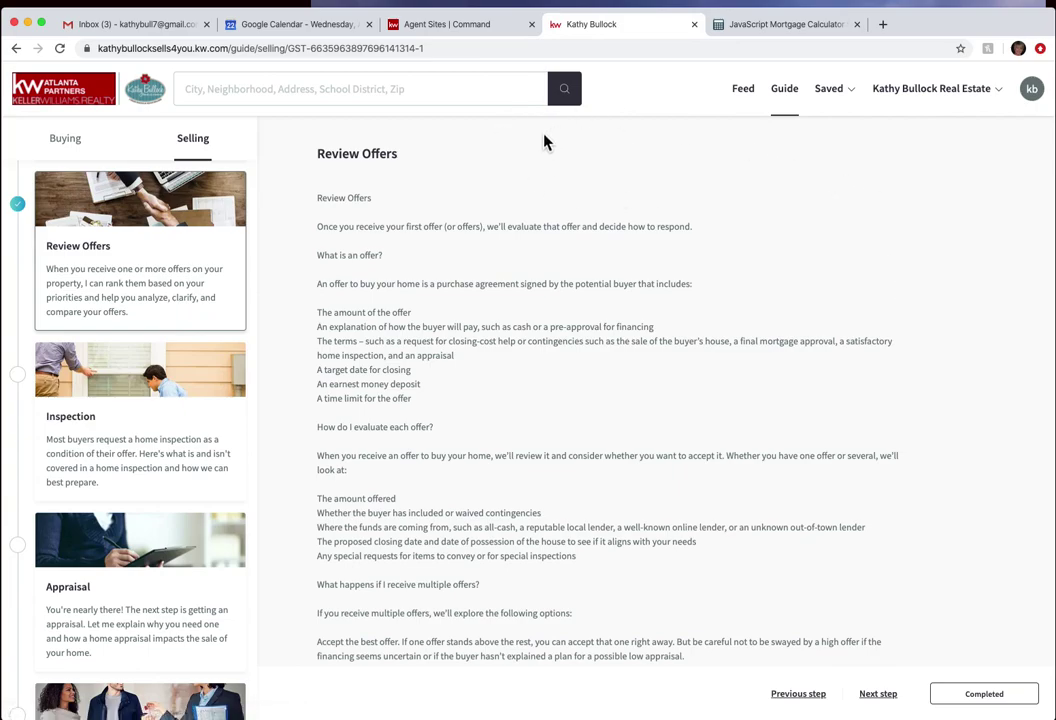
left_click(640, 24)
key("ctrl+shift+Tab")
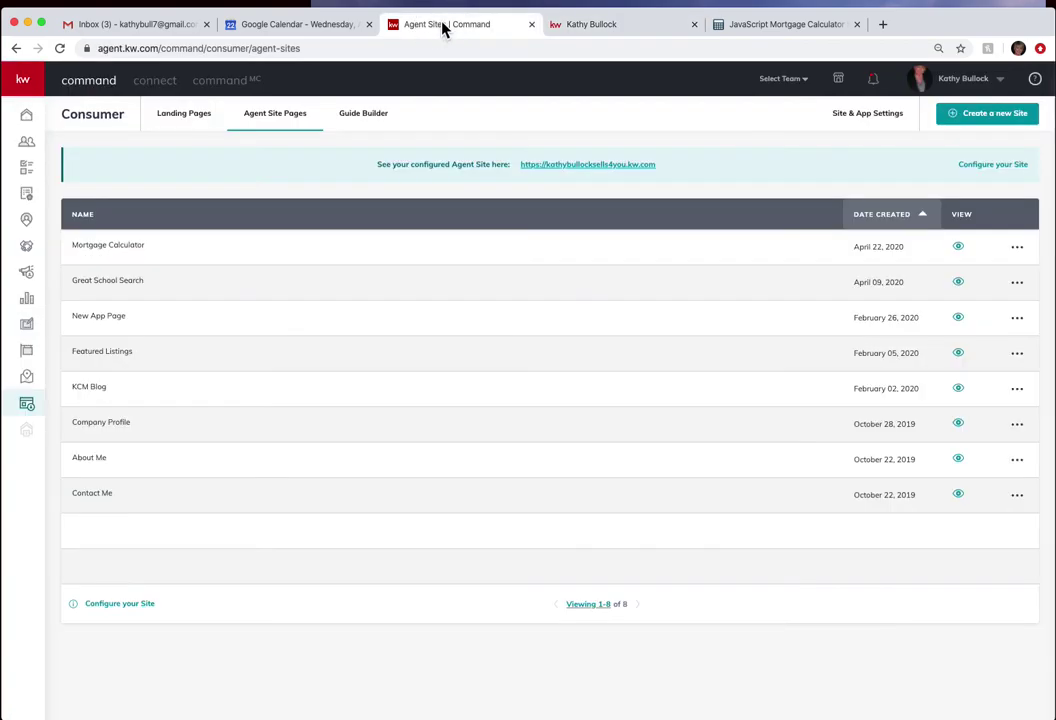